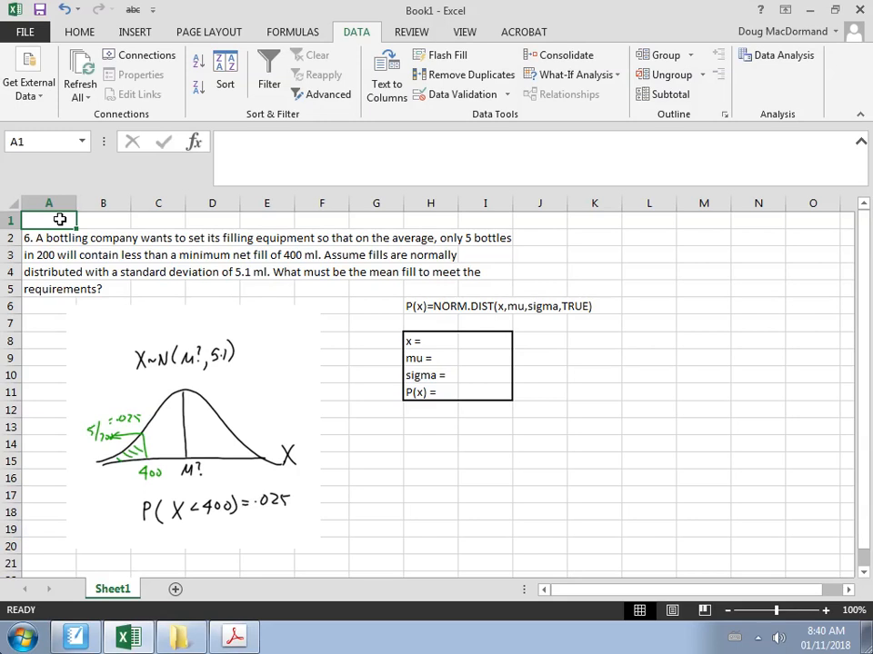
click(427, 306)
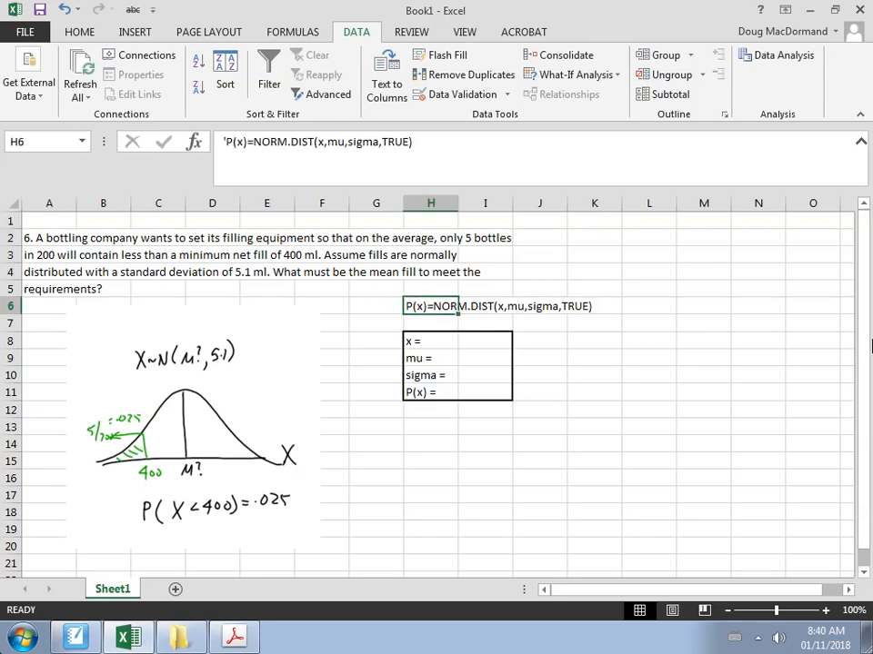
key(shift+Right)
key(shift+Right)
key(shift+Right)
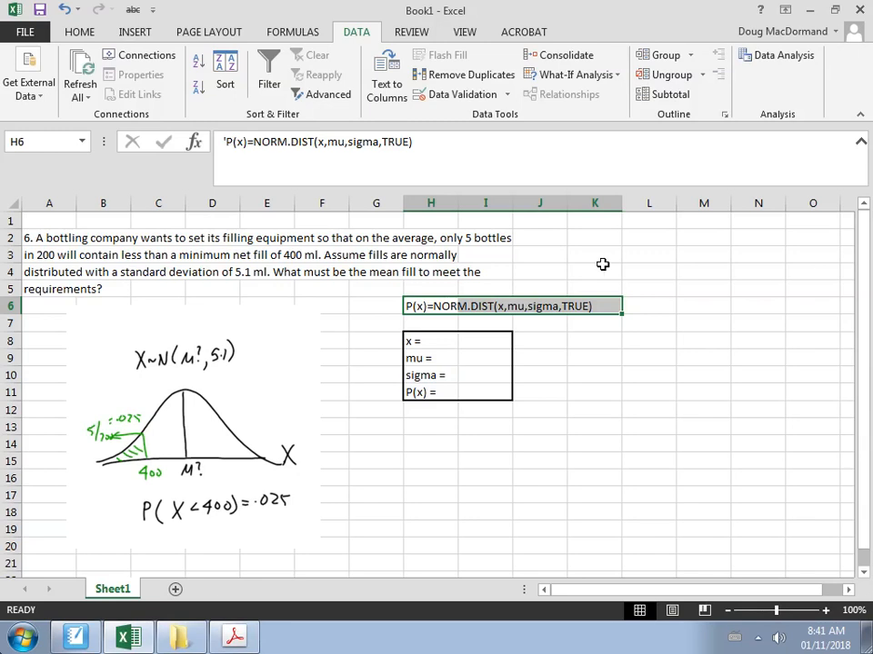
click(40, 224)
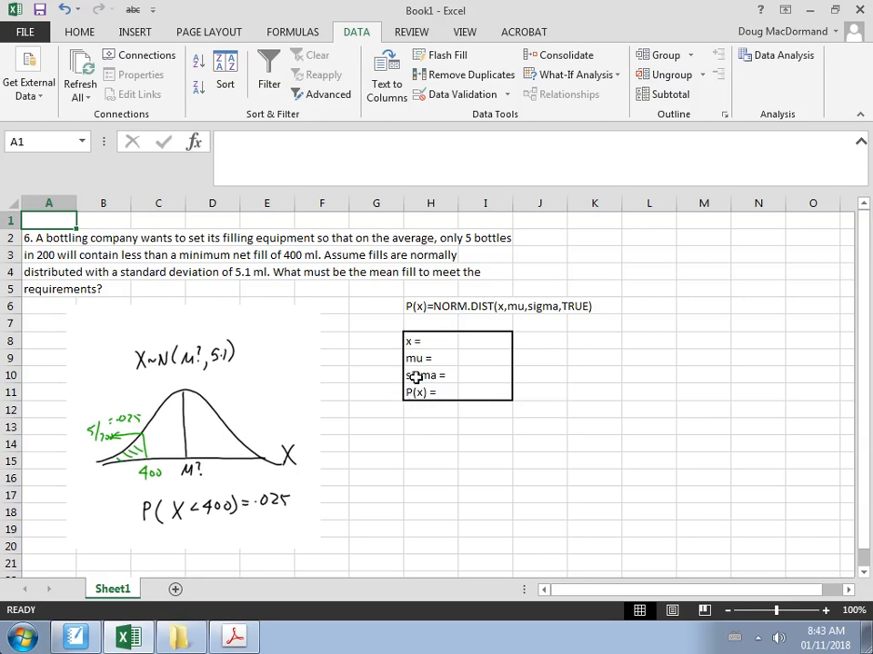
- Enter the distribution inputs beside their labels: x as 400, a starting mu of 1, and sigma as 5.1
click(474, 344)
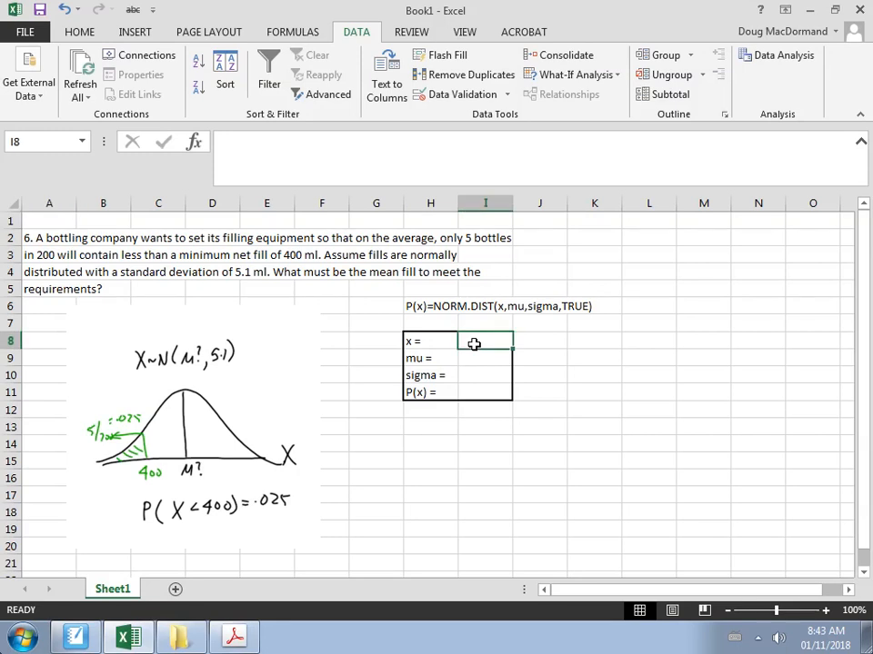
text(400)
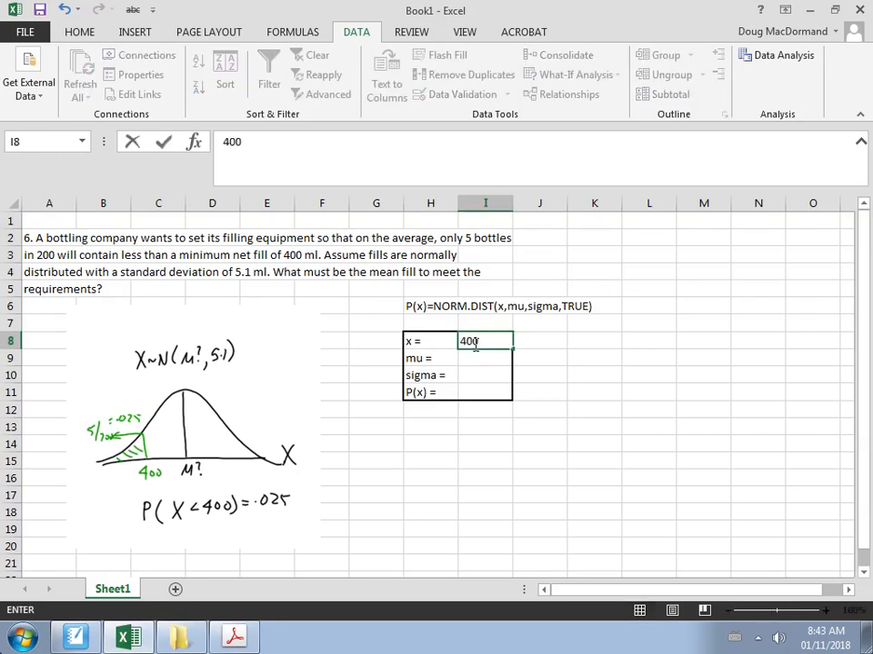
key(Return)
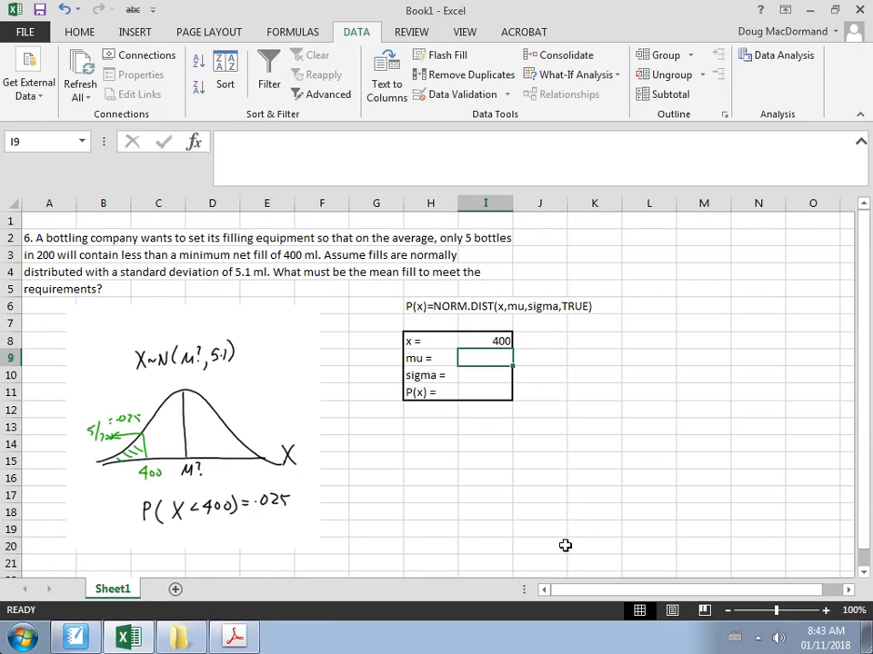
text(1)
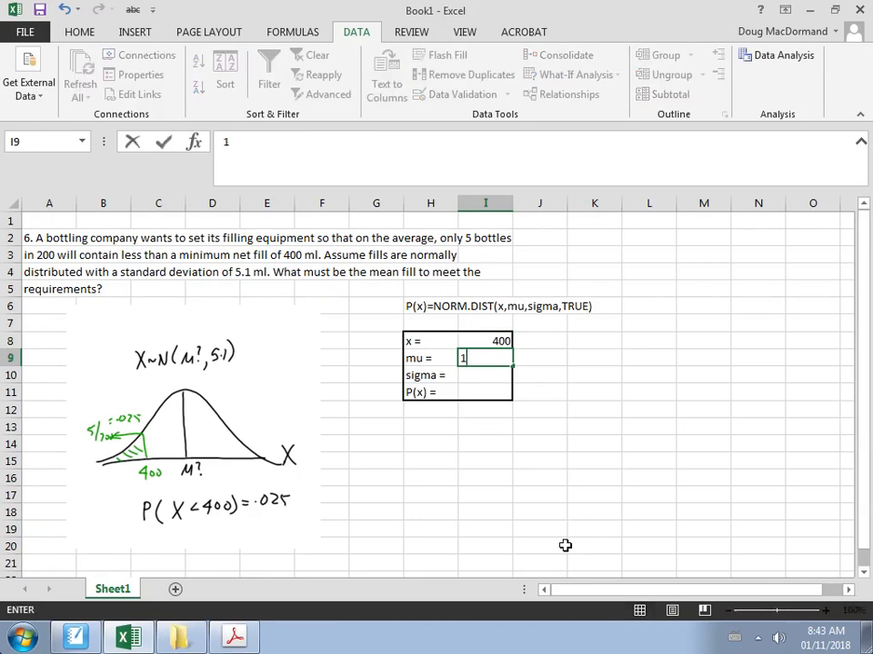
key(Return)
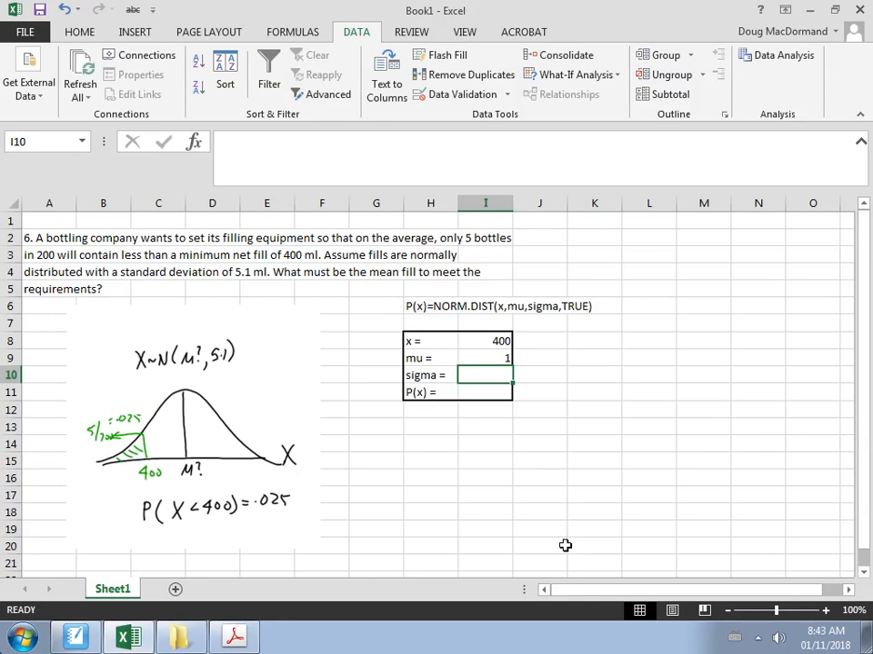
text(5.1)
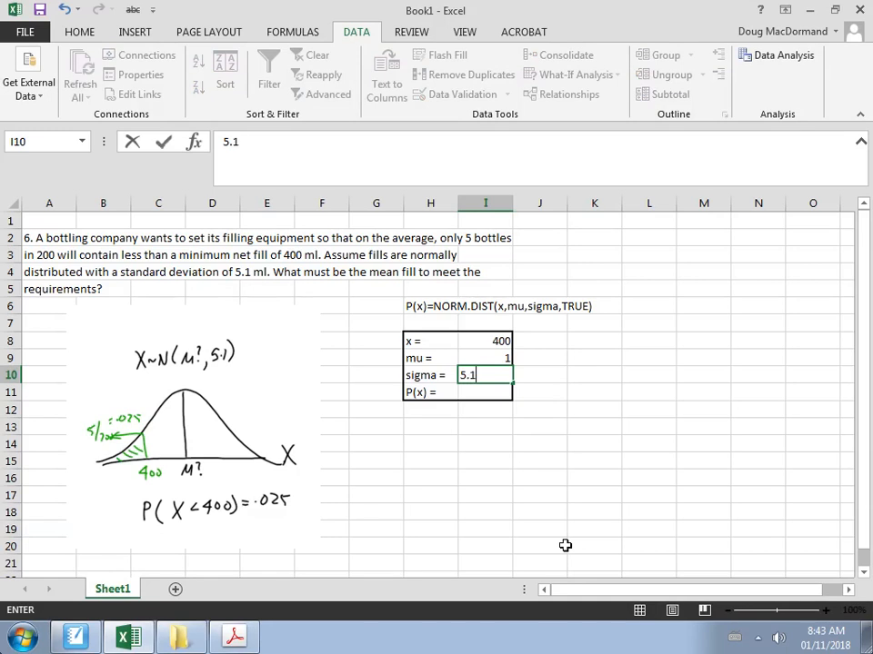
key(Return)
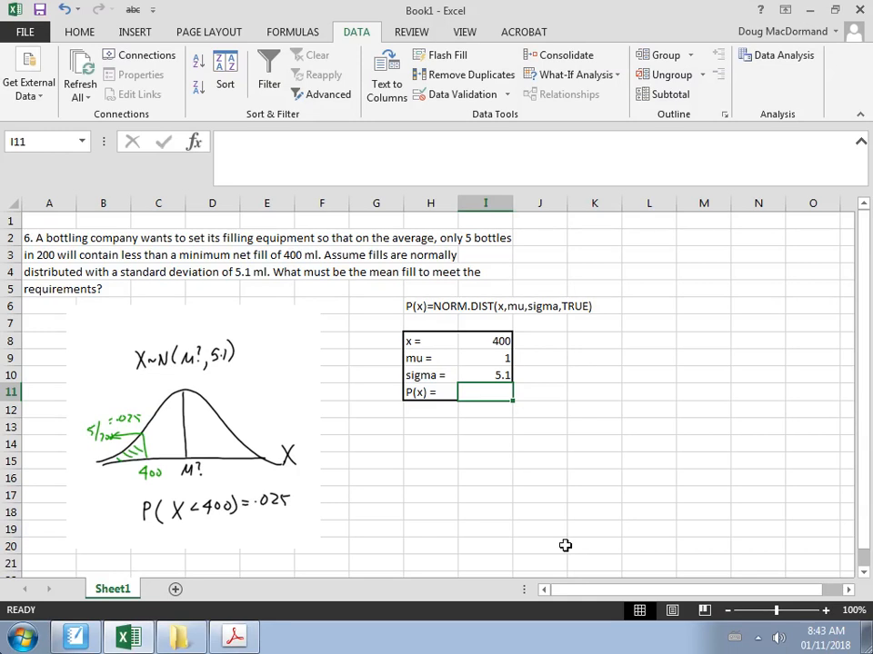
- Compute P(x) in I11 with the formula =NORM.DIST(I8,I9,I10,TRUE), referencing the x, mu and sigma cells
text(=mo)
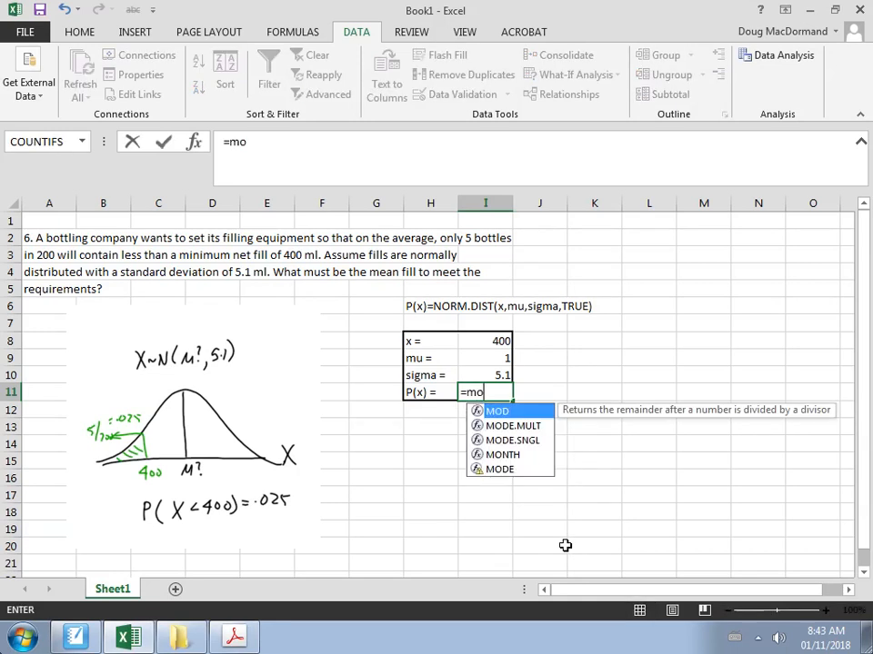
key(BackSpace)
key(BackSpace)
text(norm.dist)
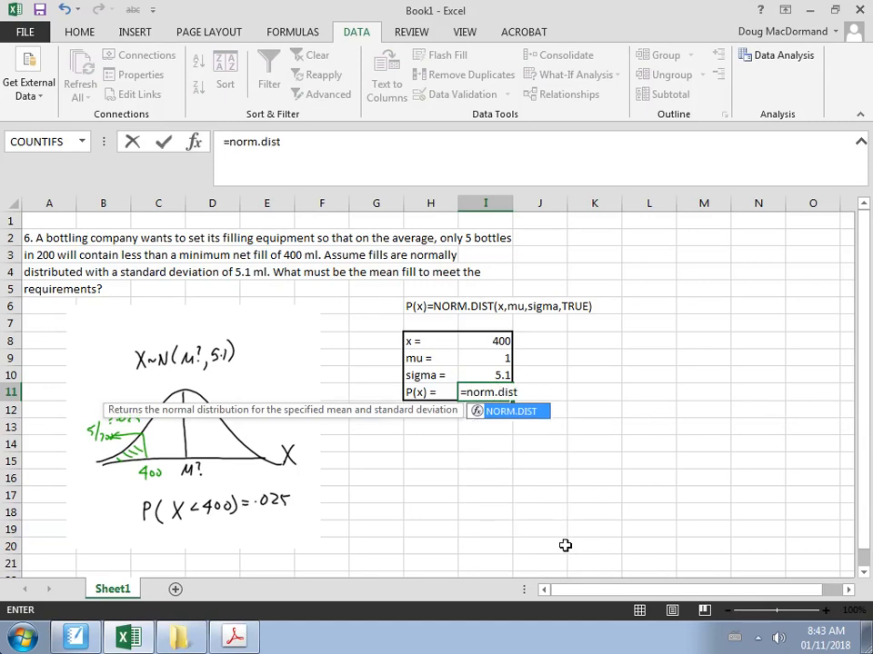
text(()
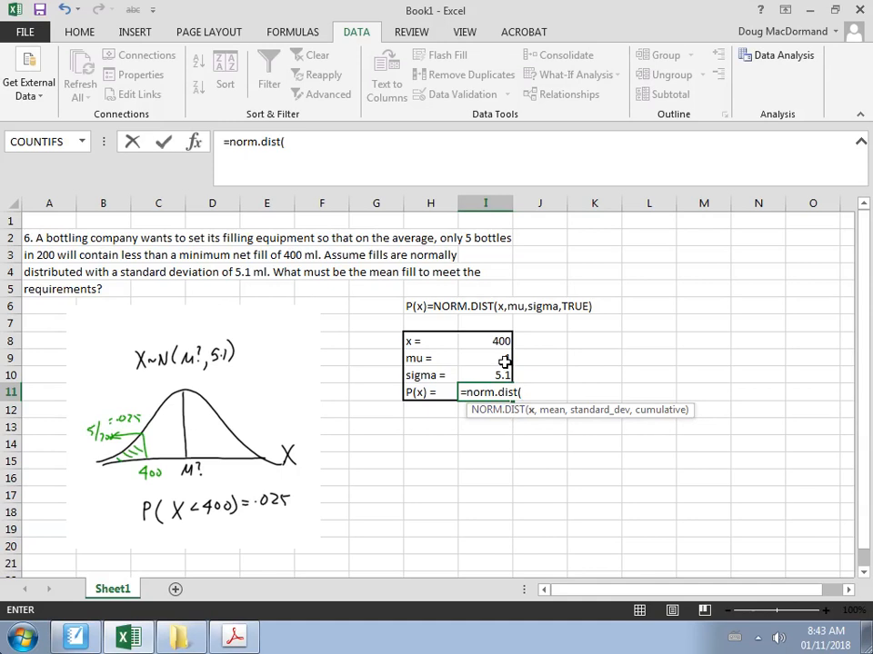
click(498, 341)
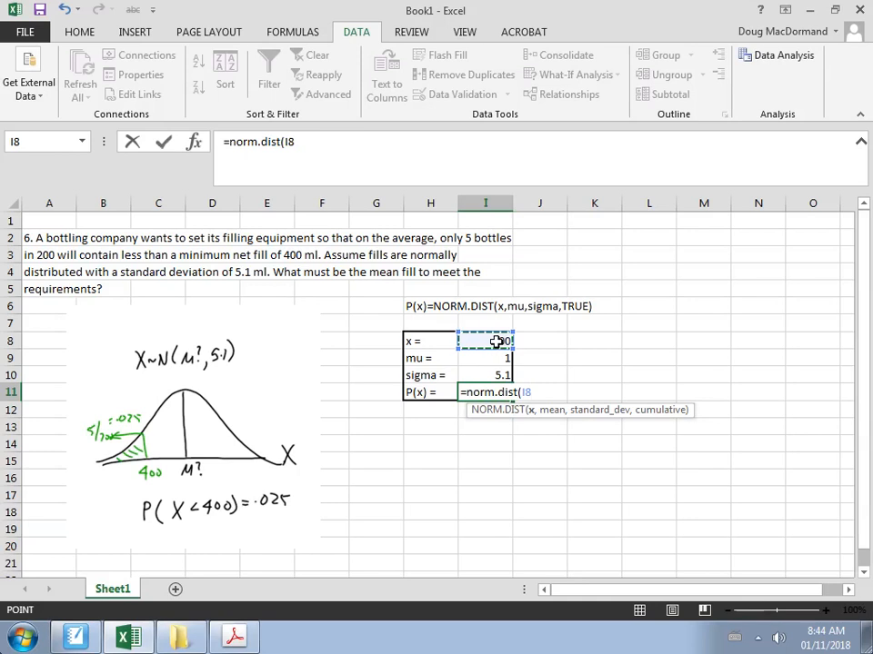
text(,)
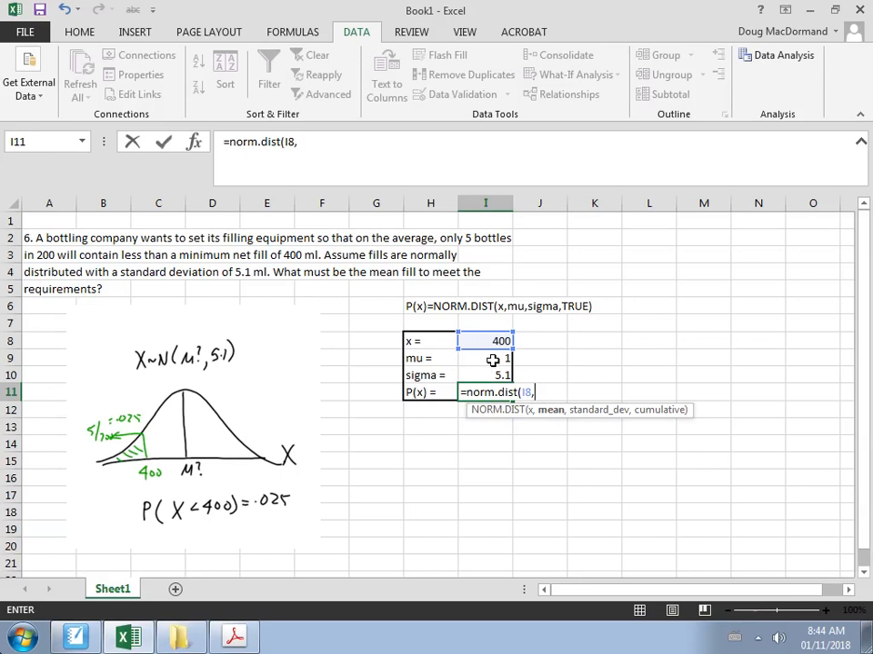
click(492, 360)
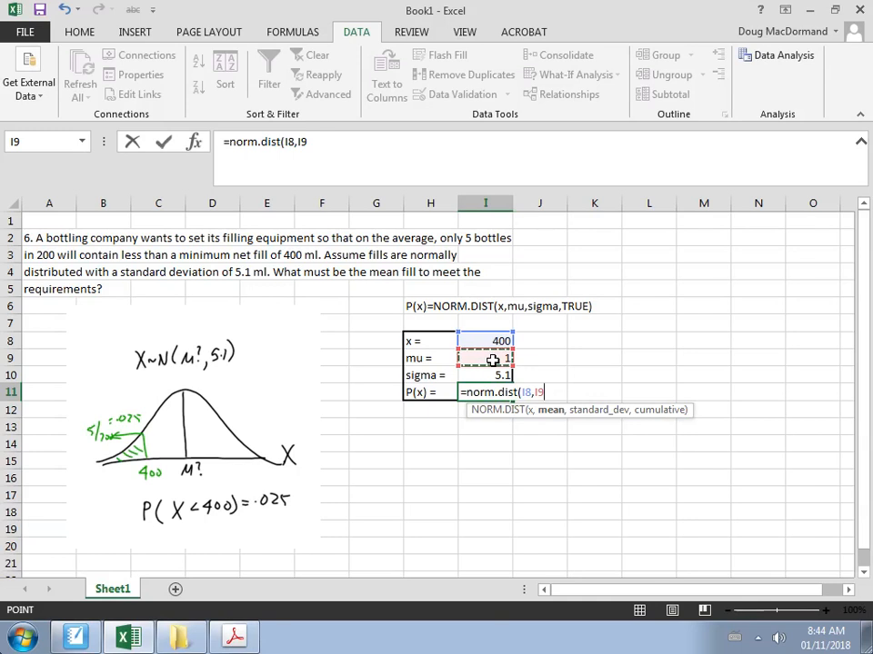
text(,)
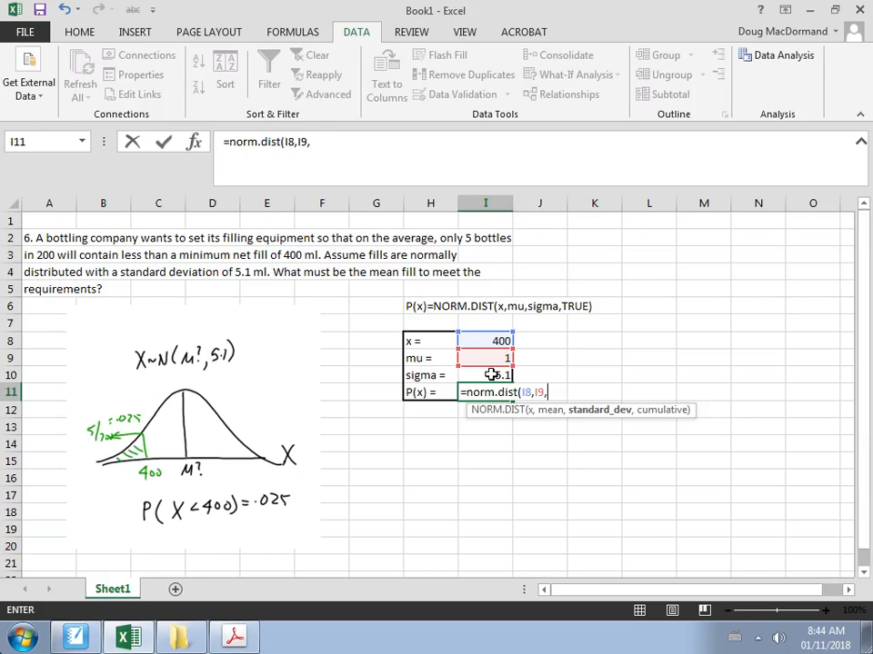
click(491, 374)
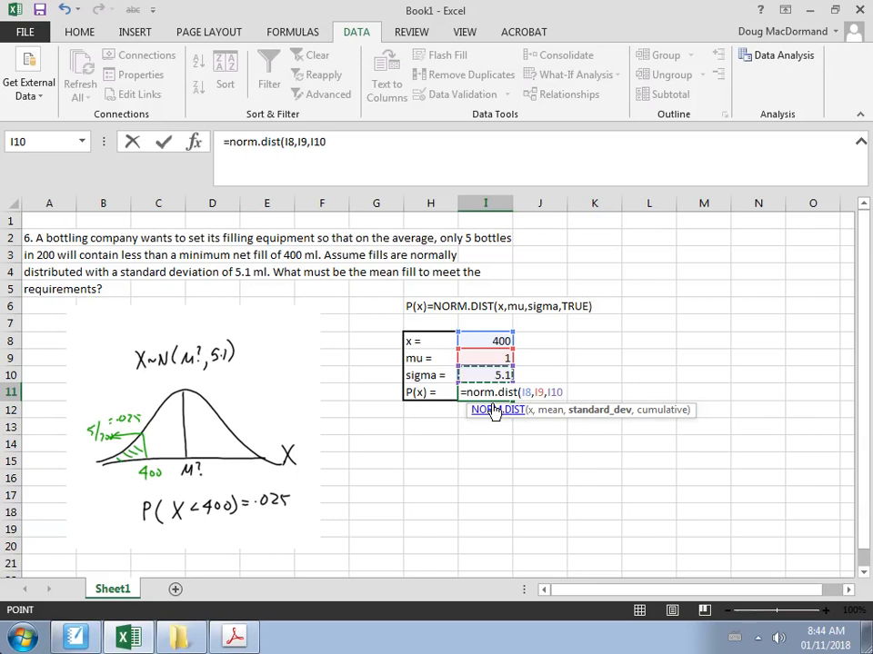
text(,)
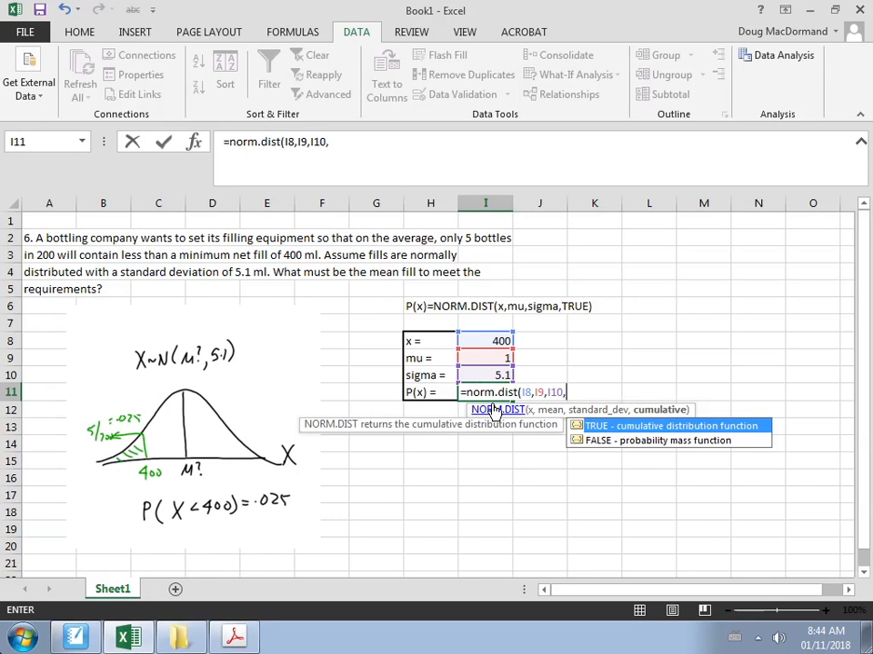
text(true))
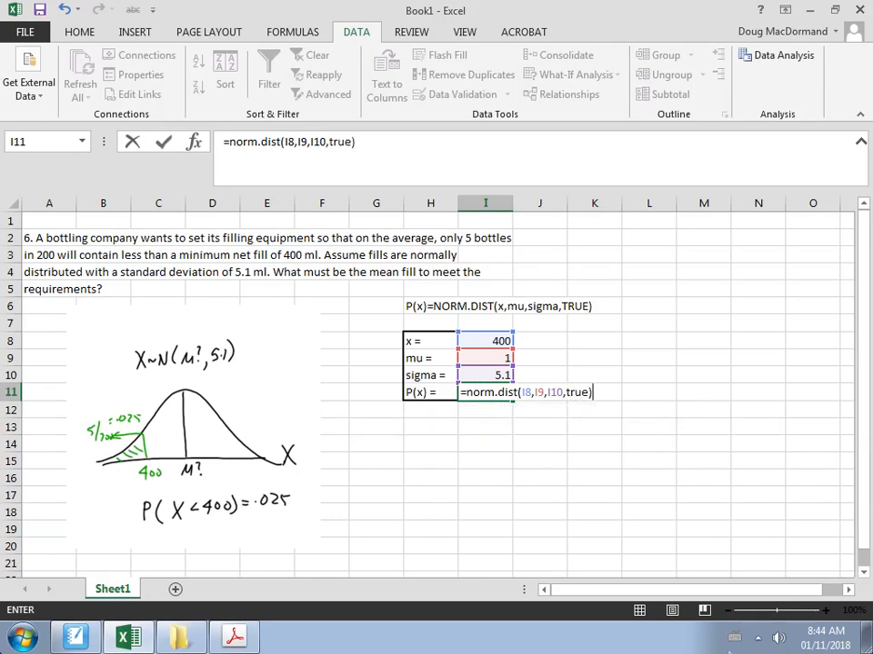
key(Return)
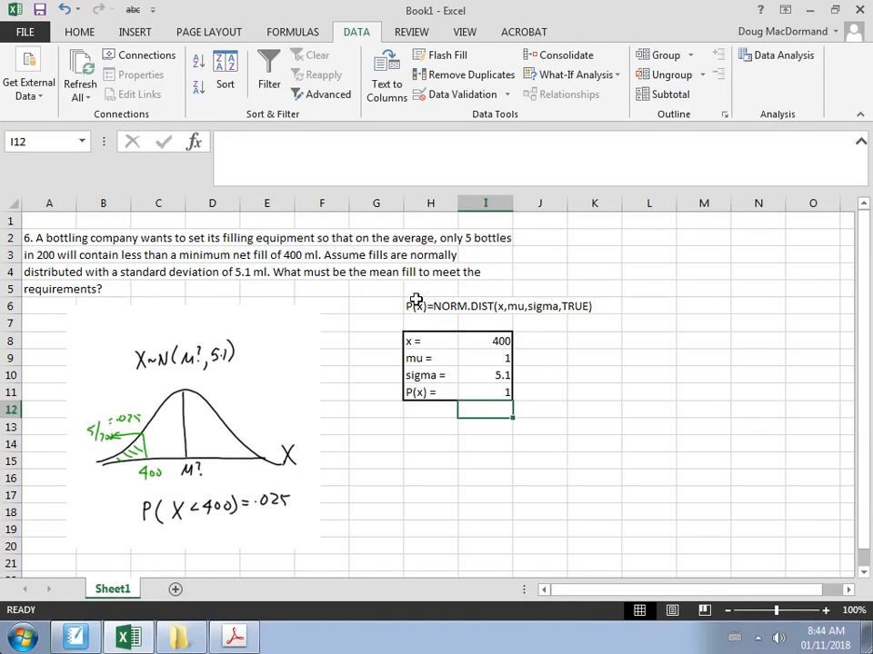
- Copy the P(x) formula into J11 and make it plain text with a leading apostrophe: =NORM.DIST(I8,I9,I10,TRUE)
click(498, 392)
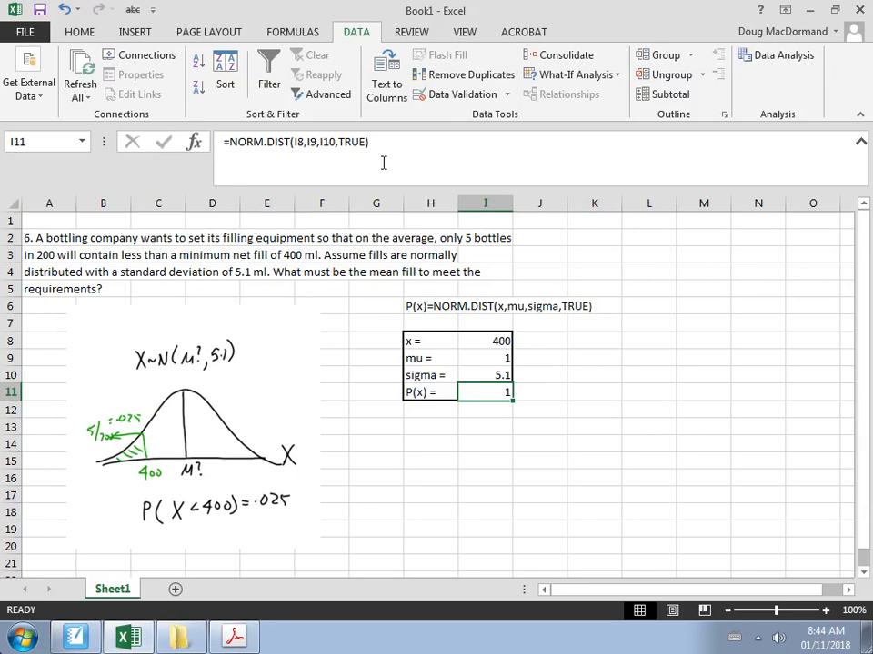
click(363, 138)
drag(363, 138, 208, 148)
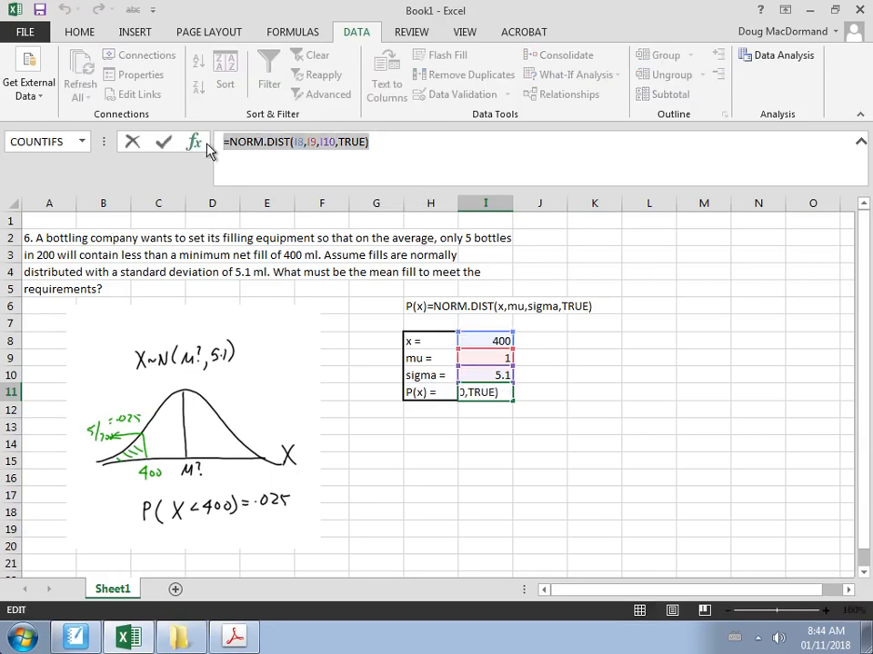
key(Escape)
click(542, 394)
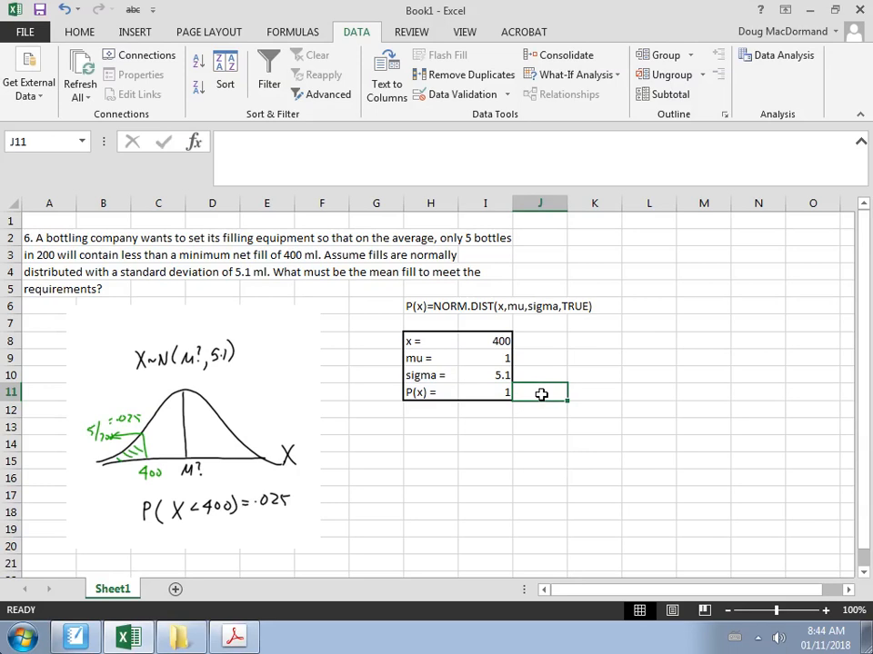
key(ctrl+v)
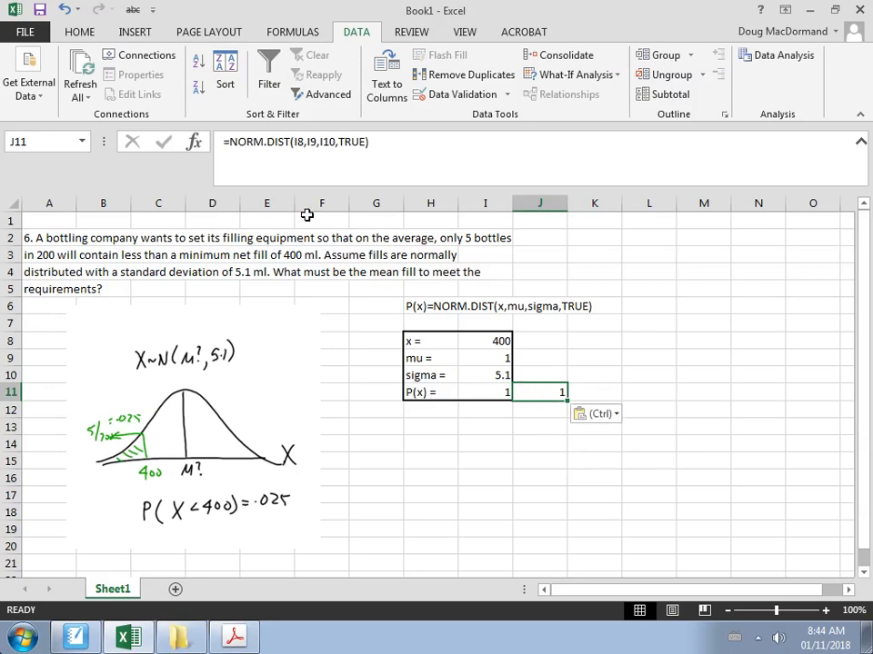
click(223, 142)
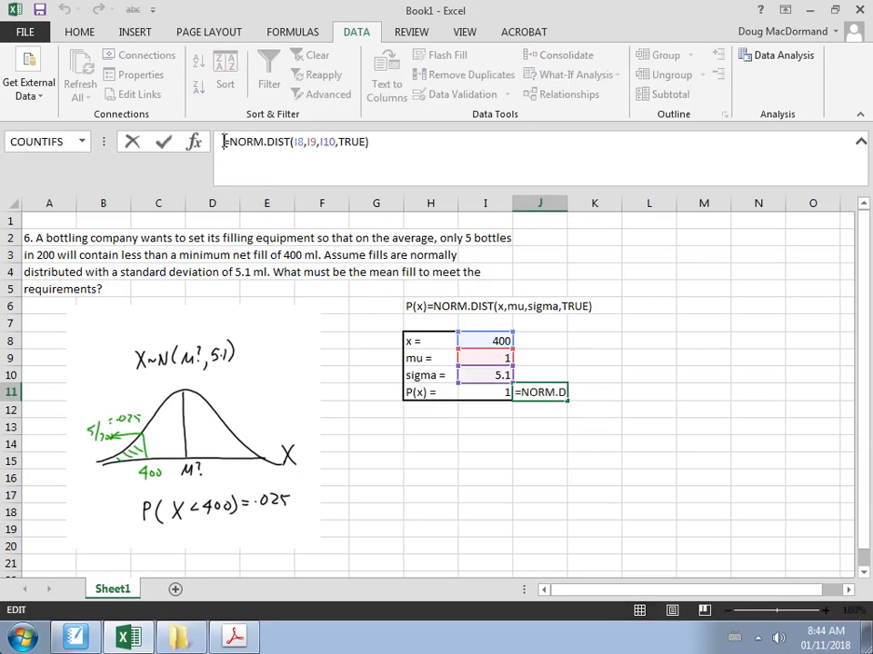
text(')
key(Return)
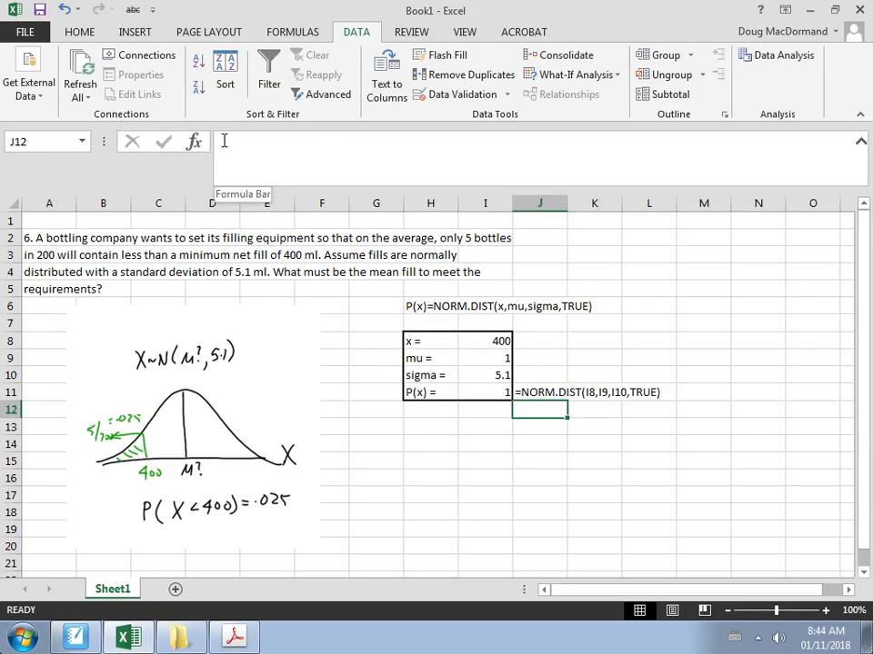
- Run Goal Seek to bring the P(x) cell I11 to .025 by changing the mu cell I9
key(Left)
key(Left)
key(Left)
key(Right)
key(Down)
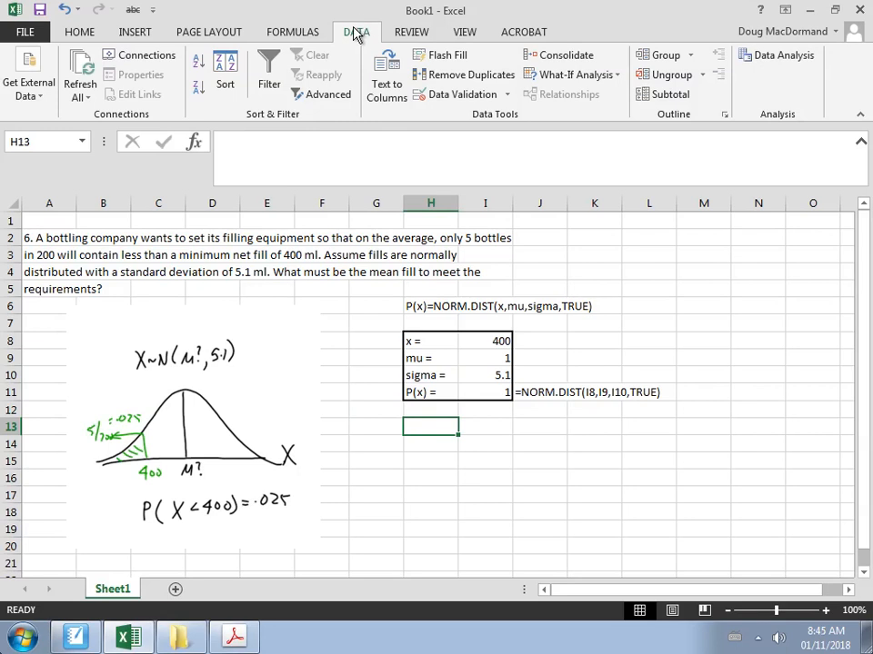
click(581, 80)
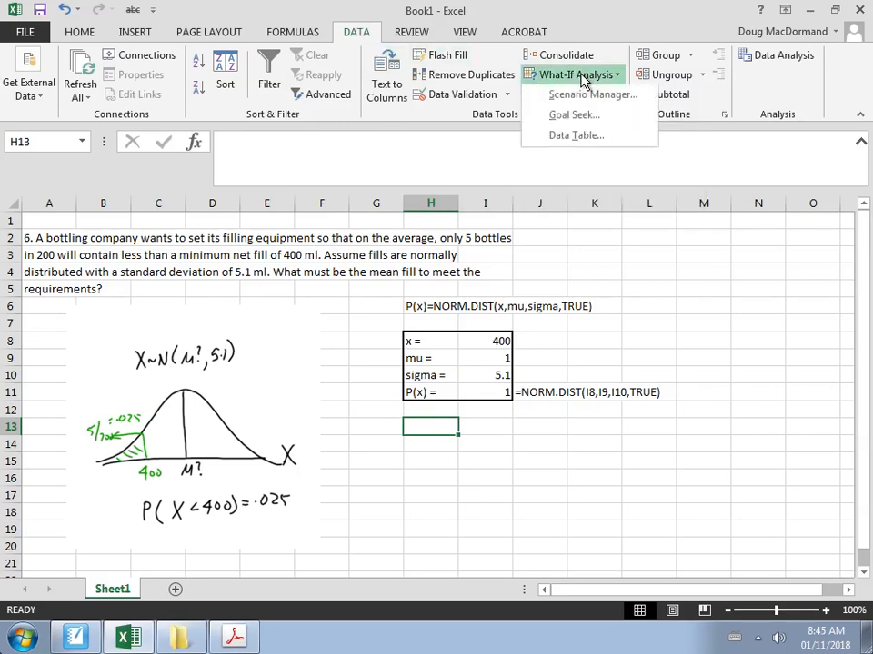
click(580, 124)
drag(735, 225, 688, 241)
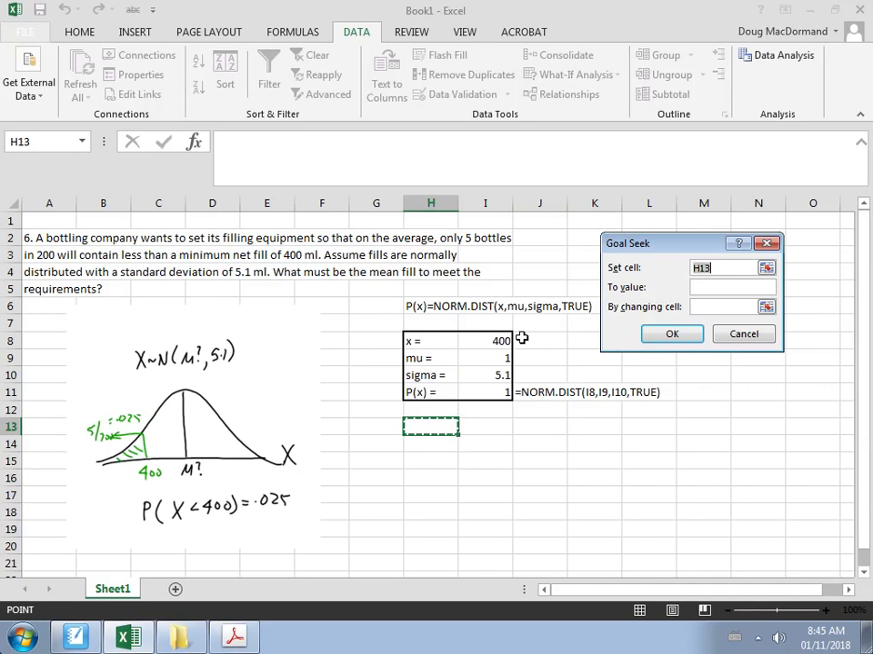
click(489, 392)
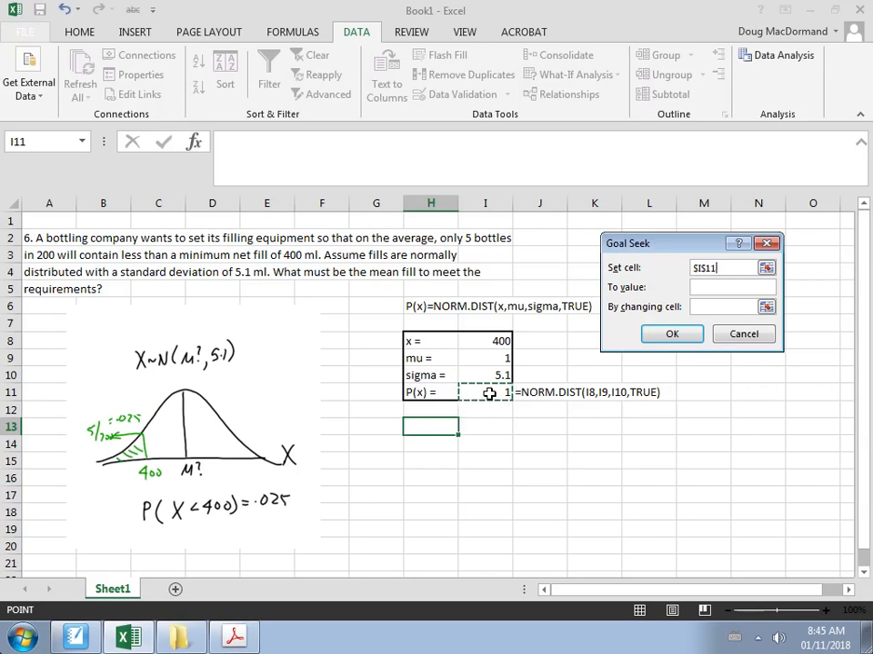
click(703, 288)
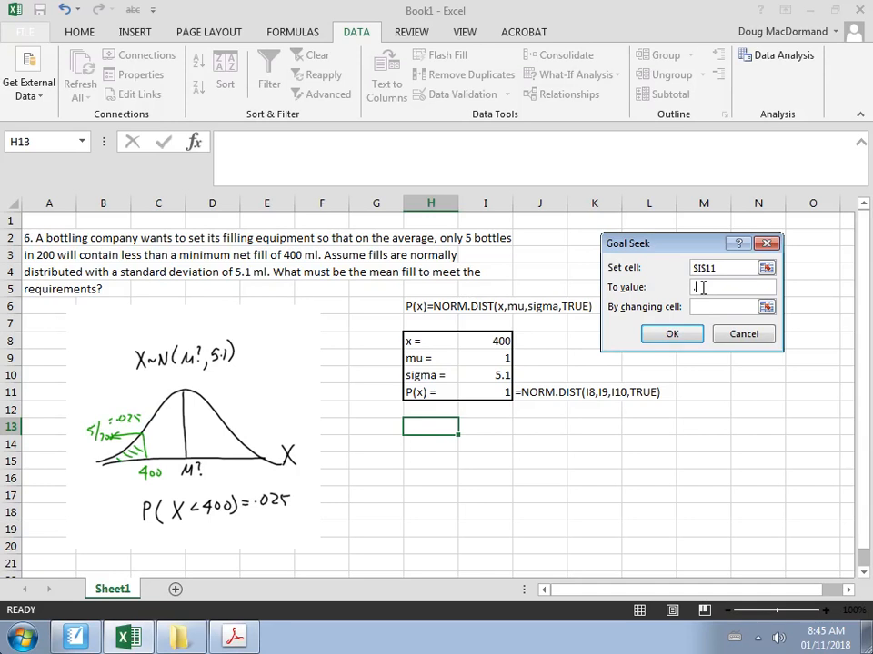
text(025)
click(724, 311)
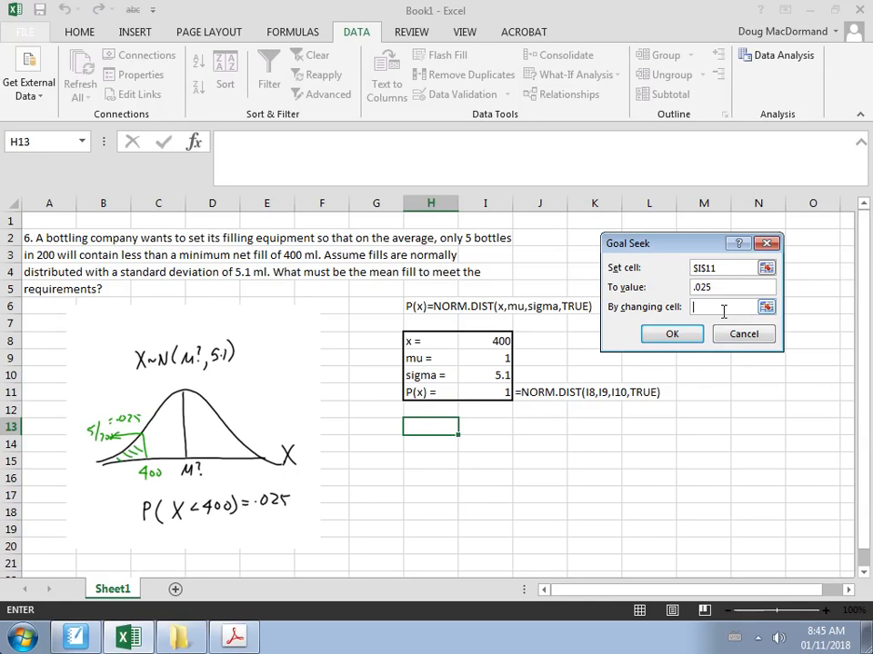
click(491, 361)
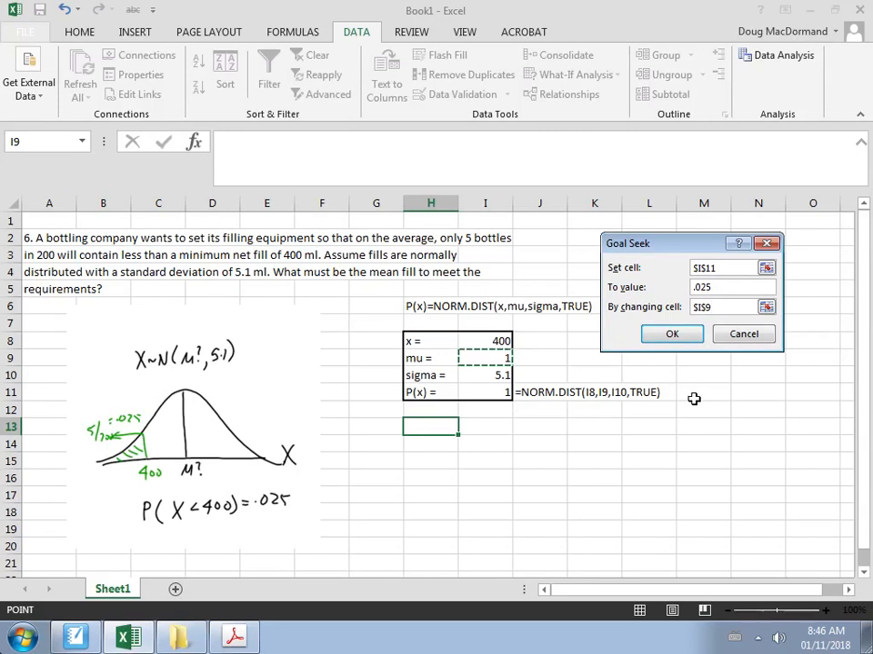
click(671, 337)
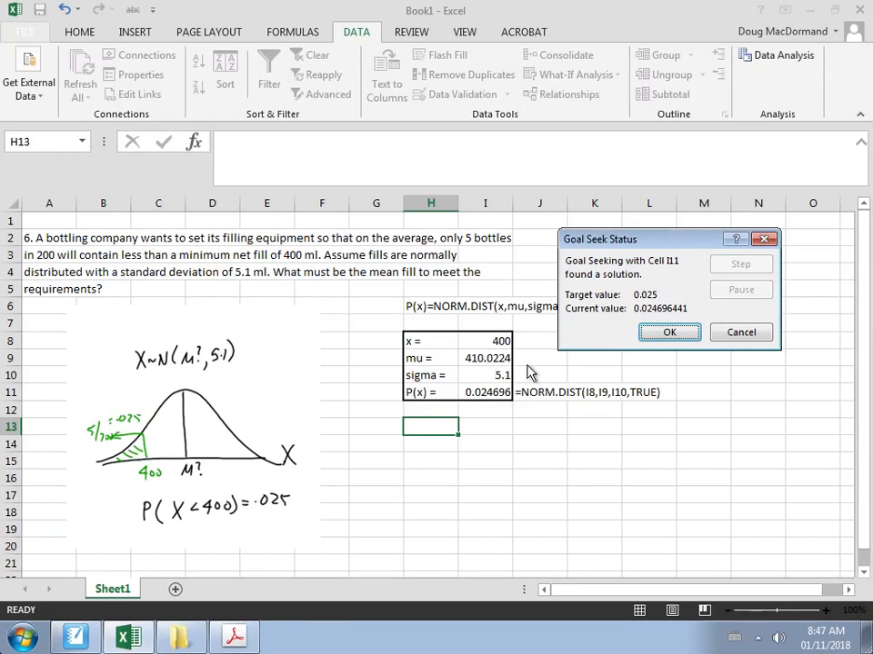
- Accept the Goal Seek solution for the mean fill
click(665, 333)
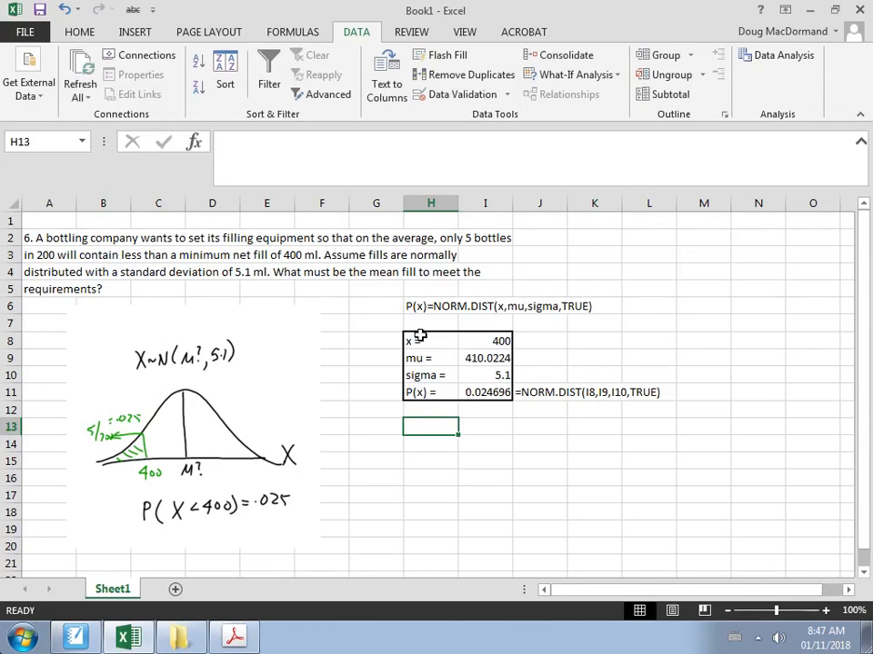
drag(418, 339, 656, 392)
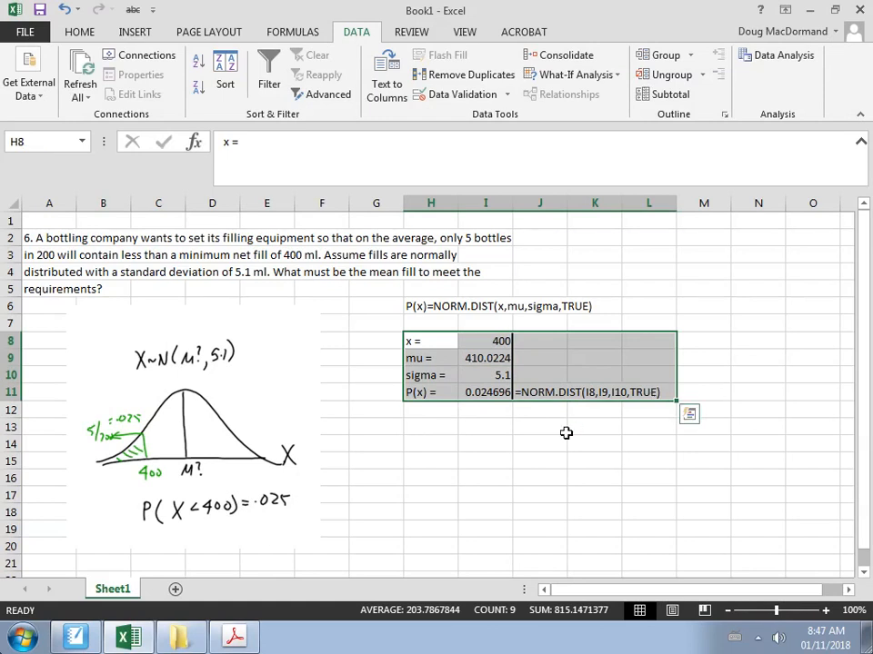
click(479, 423)
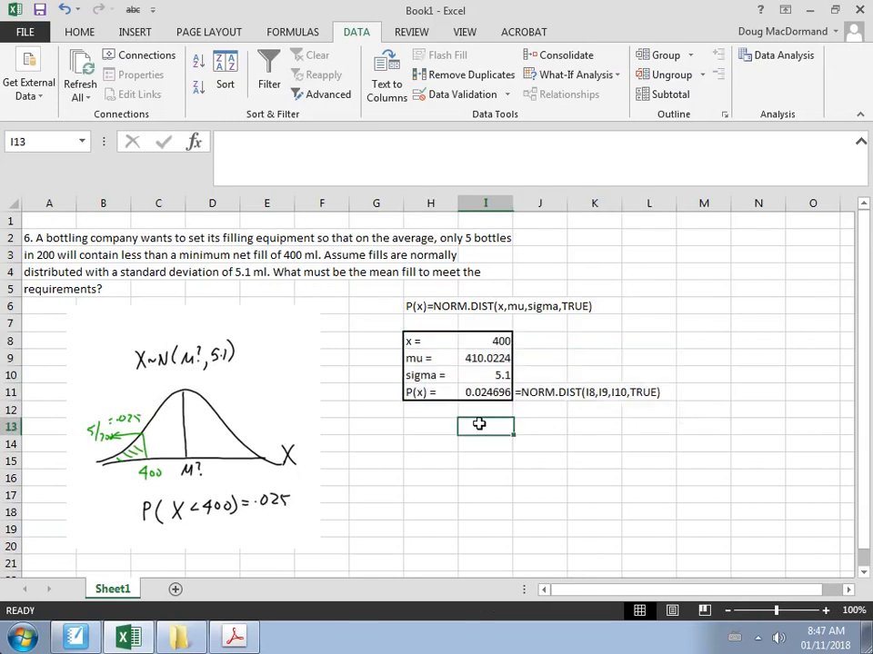
- Clear the formula text in J11 and the P(x) formula in I11
click(545, 392)
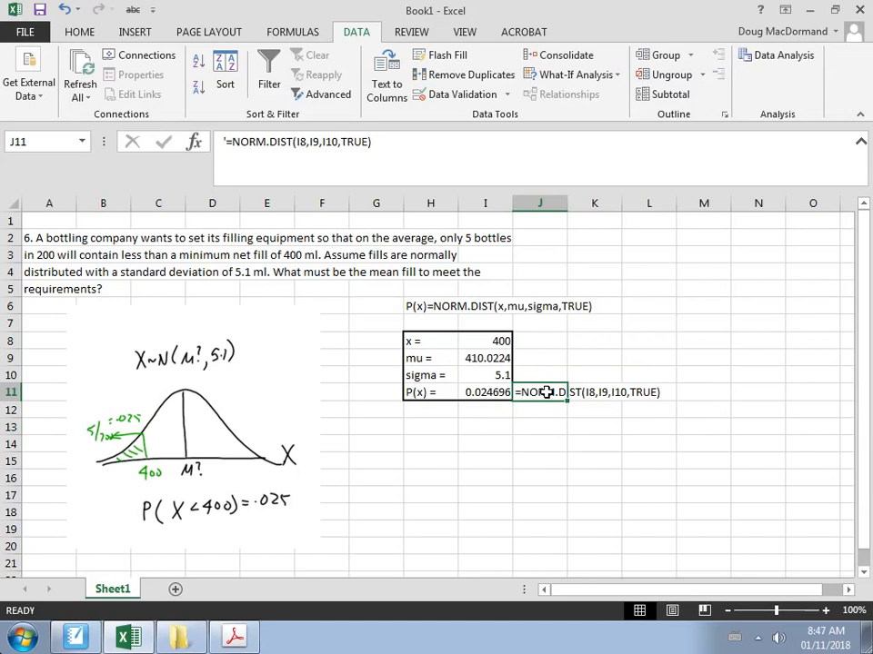
key(BackSpace)
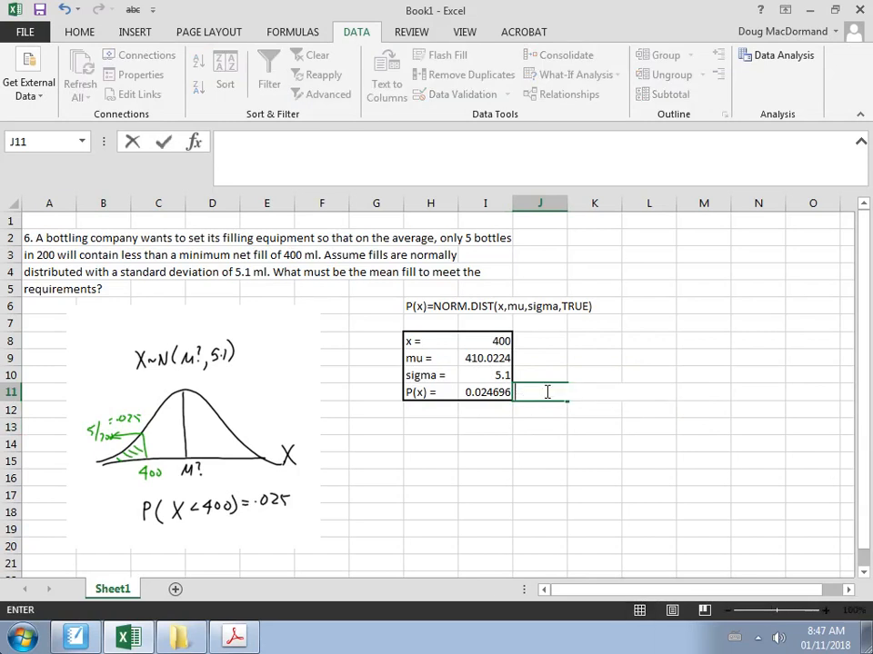
key(Left)
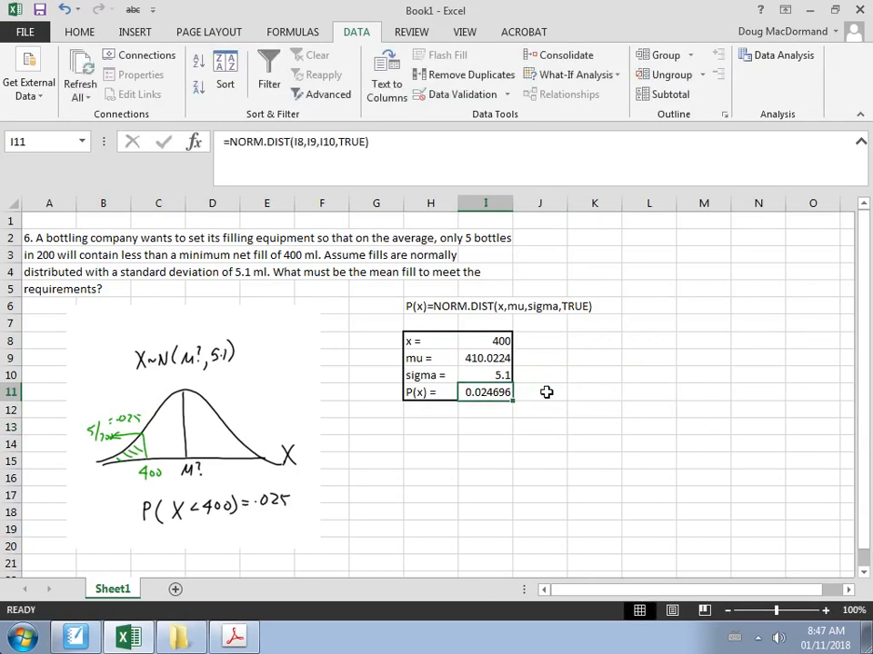
key(BackSpace)
- Reset the mu value in I9 to a starting guess of 1
key(Up)
key(Up)
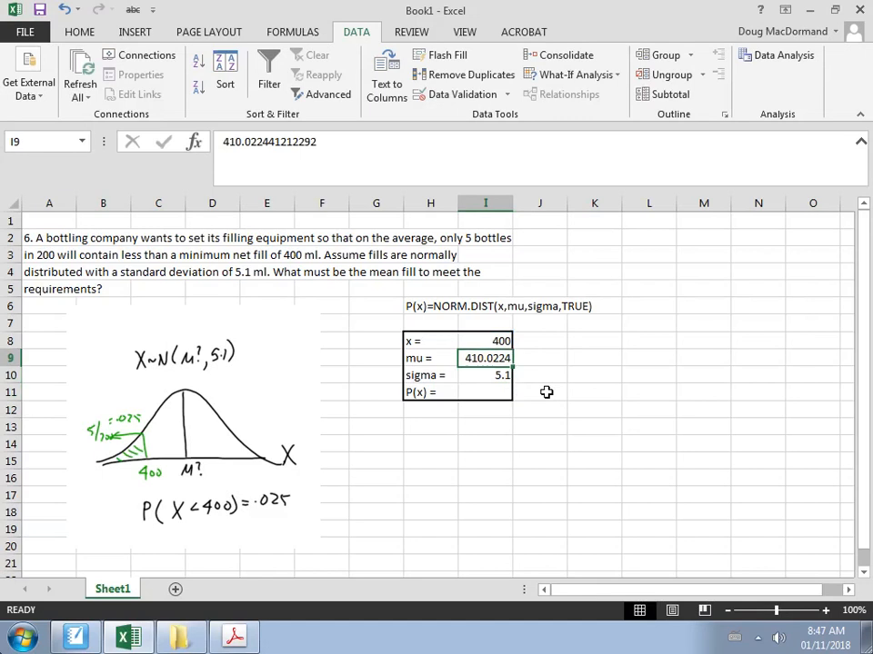
text(1)
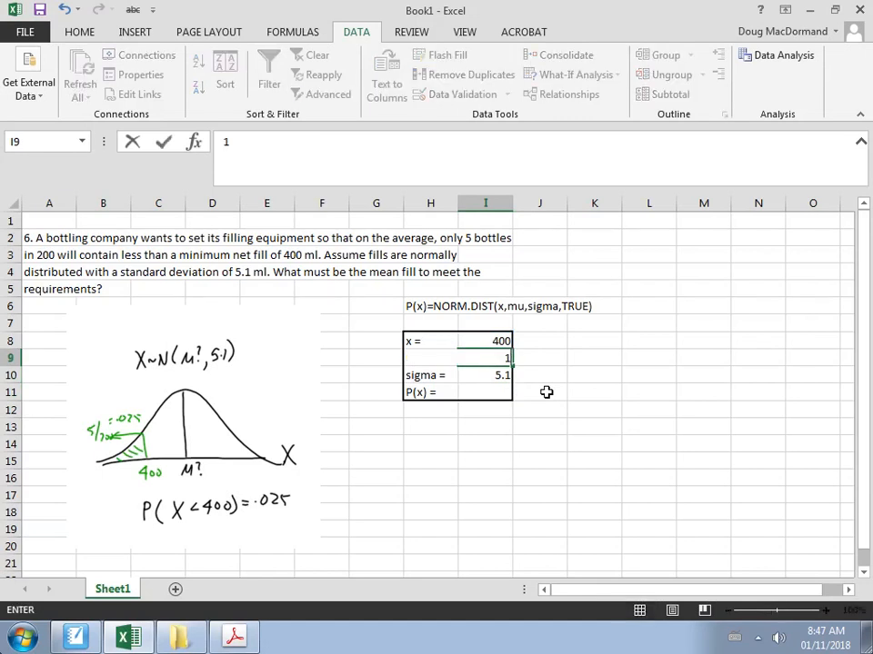
key(Return)
key(Down)
key(Up)
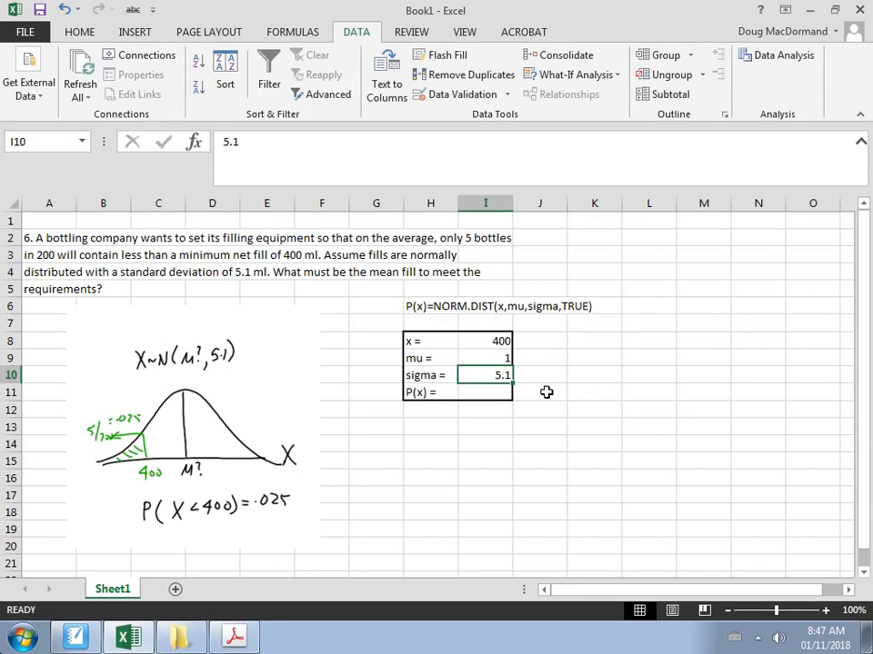
key(Up)
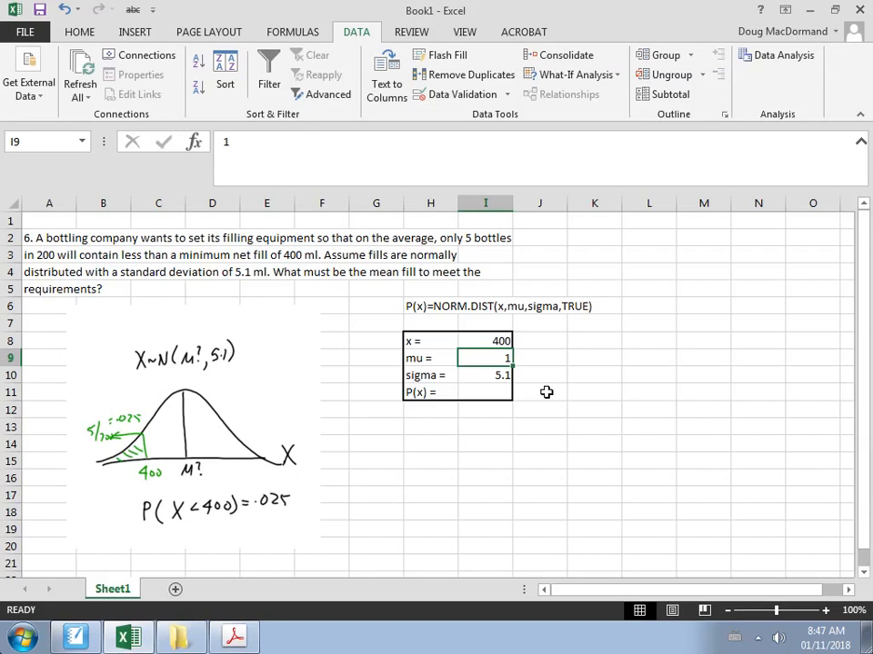
- Enter the target probability .025 as the P(x) value in I11
key(Down)
key(Down)
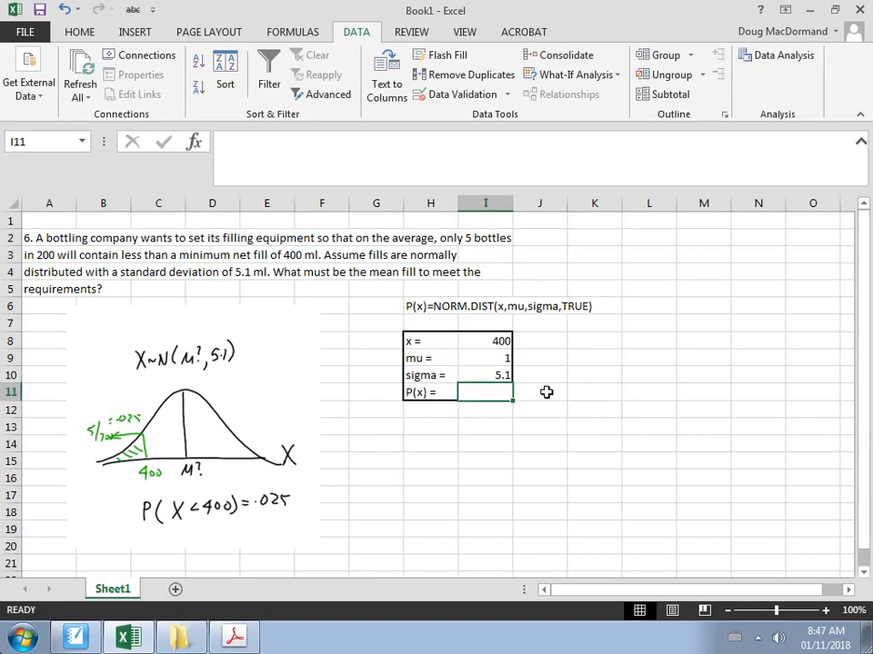
text(.)
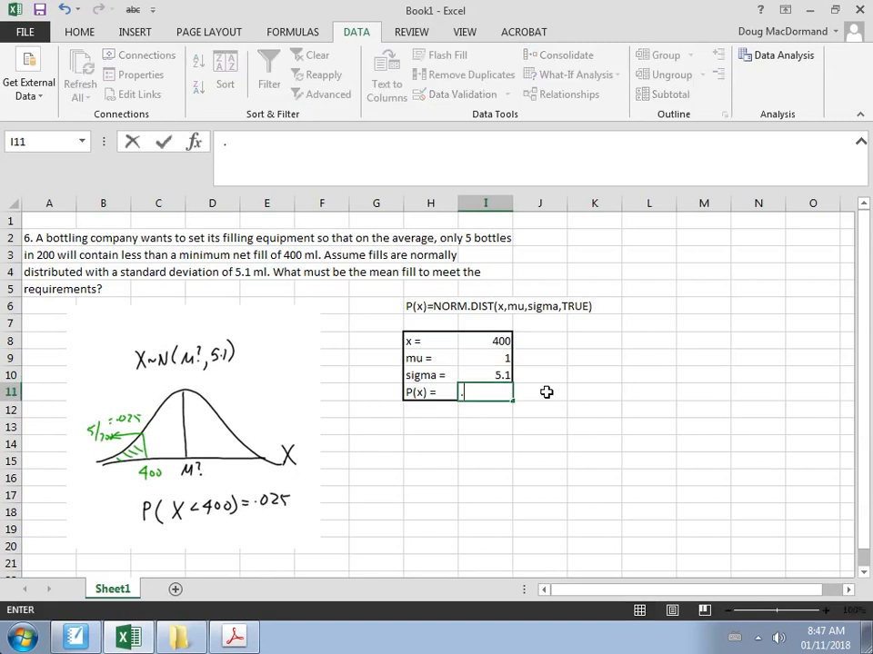
text(025)
key(Return)
- Begin a NORM.INV formula in the x cell I8, replacing the fixed value there
key(Up)
key(Up)
key(Up)
key(Up)
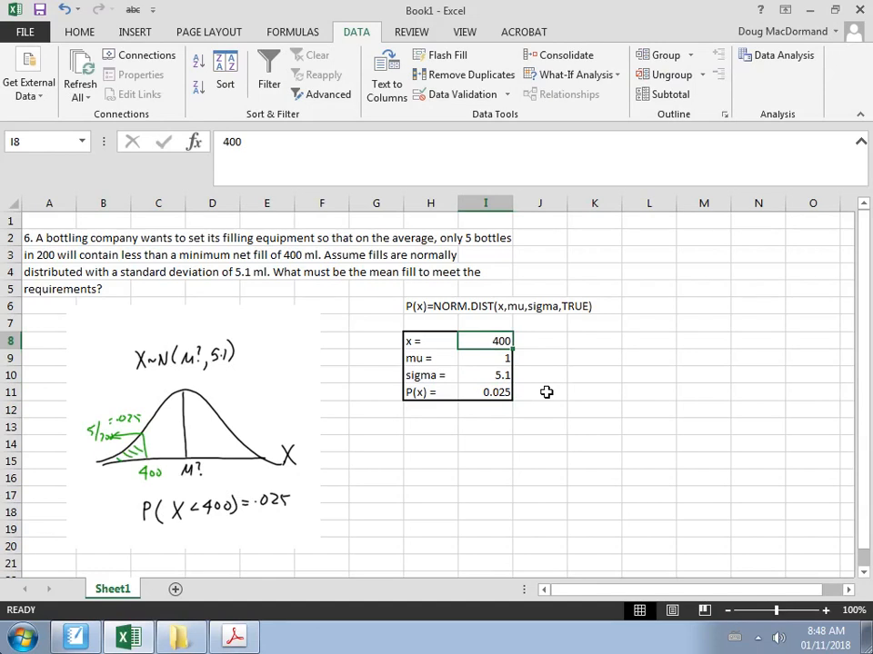
text(=nor)
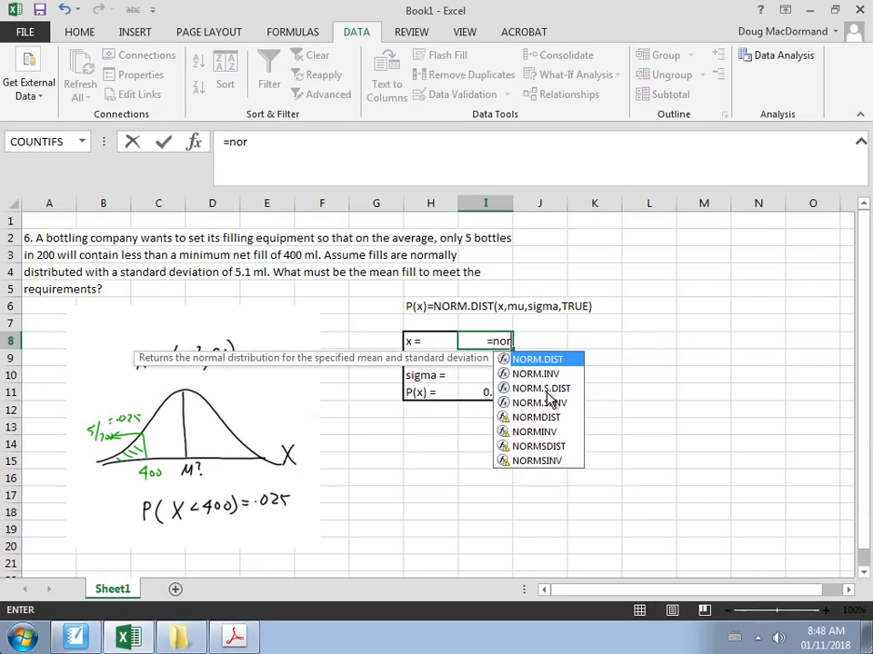
text(m.inv()
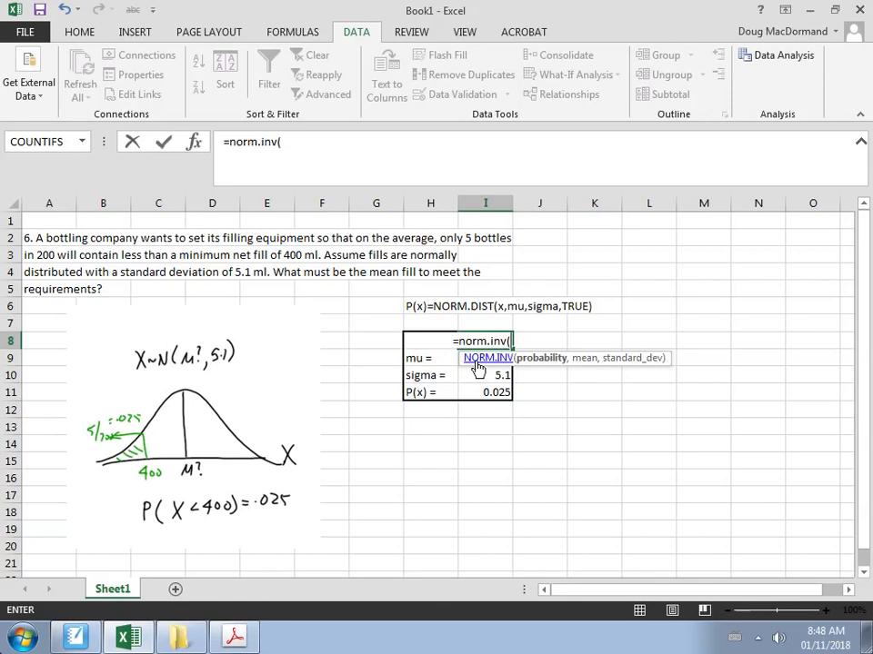
key(Down)
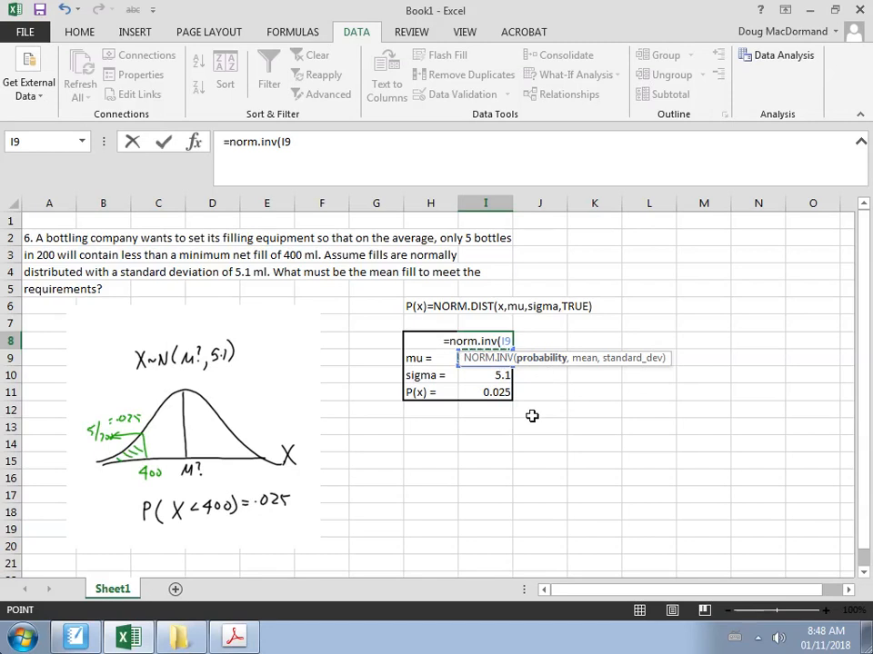
text(,)
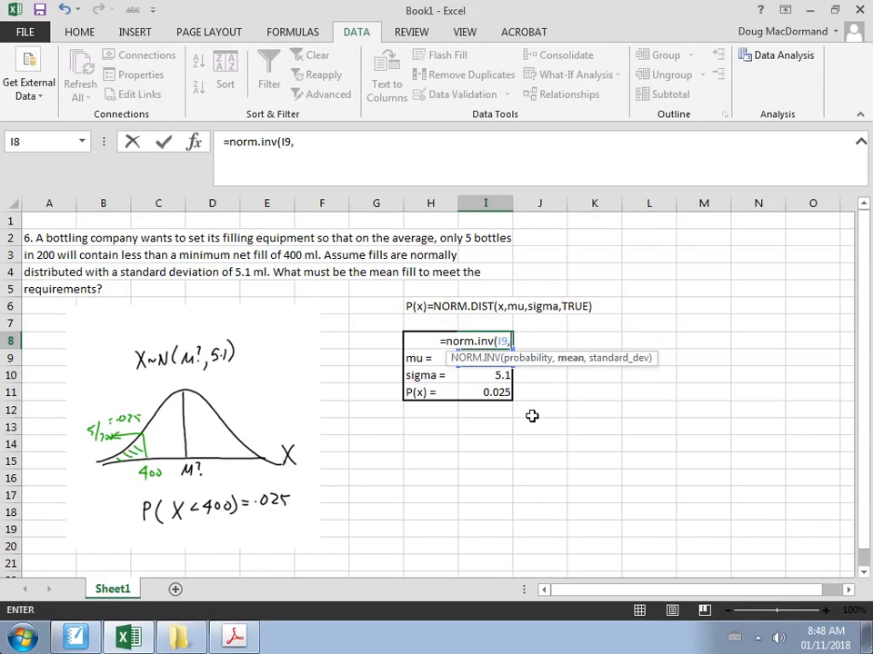
click(490, 379)
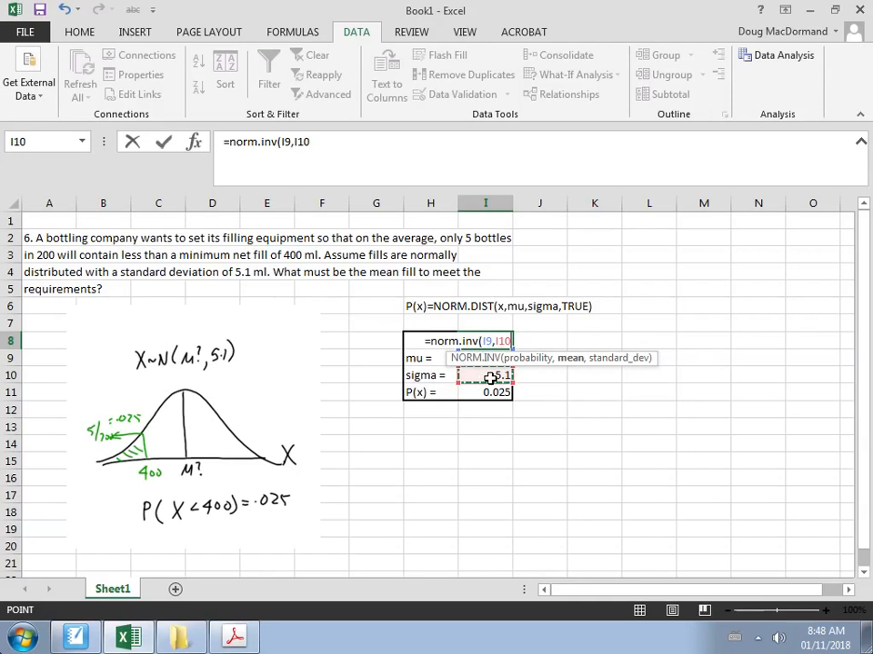
key(BackSpace)
key(BackSpace)
key(BackSpace)
key(BackSpace)
key(BackSpace)
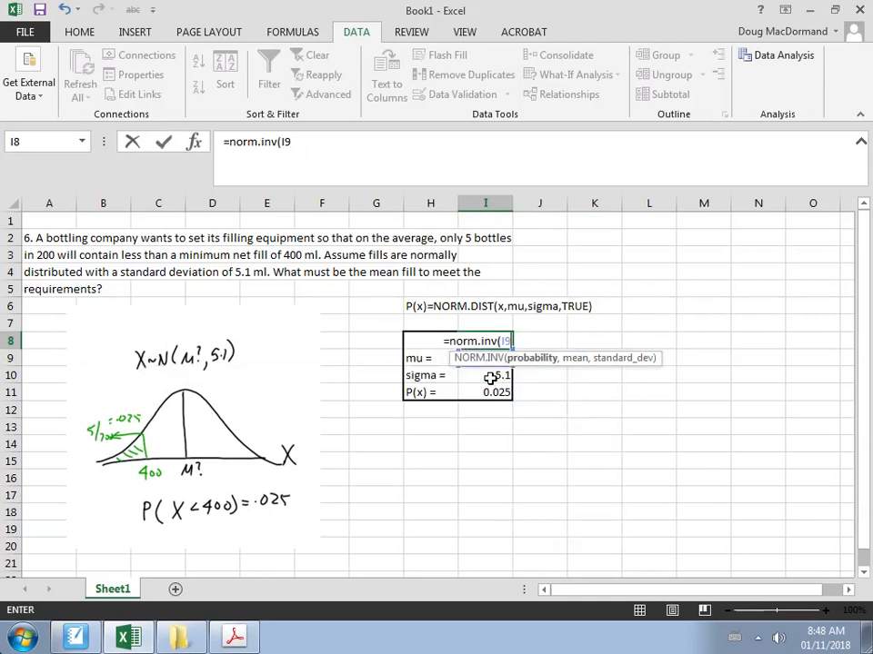
key(BackSpace)
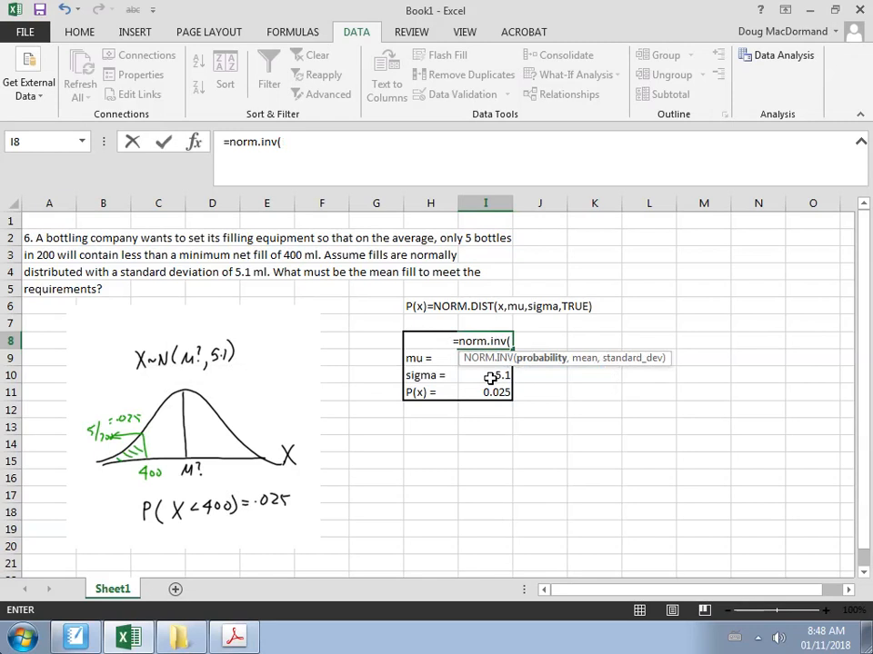
- Complete the I8 formula as =NORM.INV(I11,I9,I10), referencing the P(x), mu and sigma cells
click(490, 392)
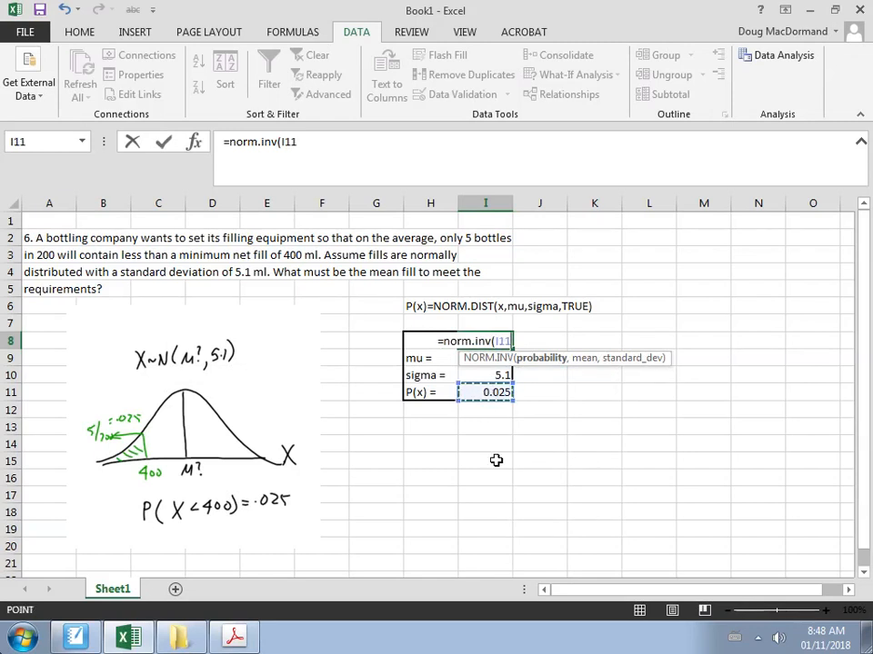
text(,)
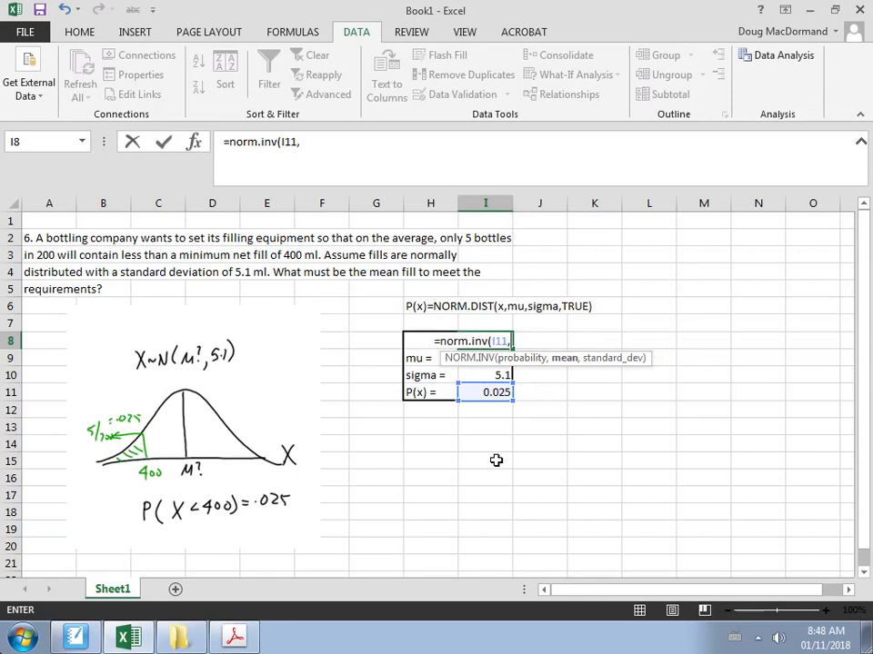
key(Up)
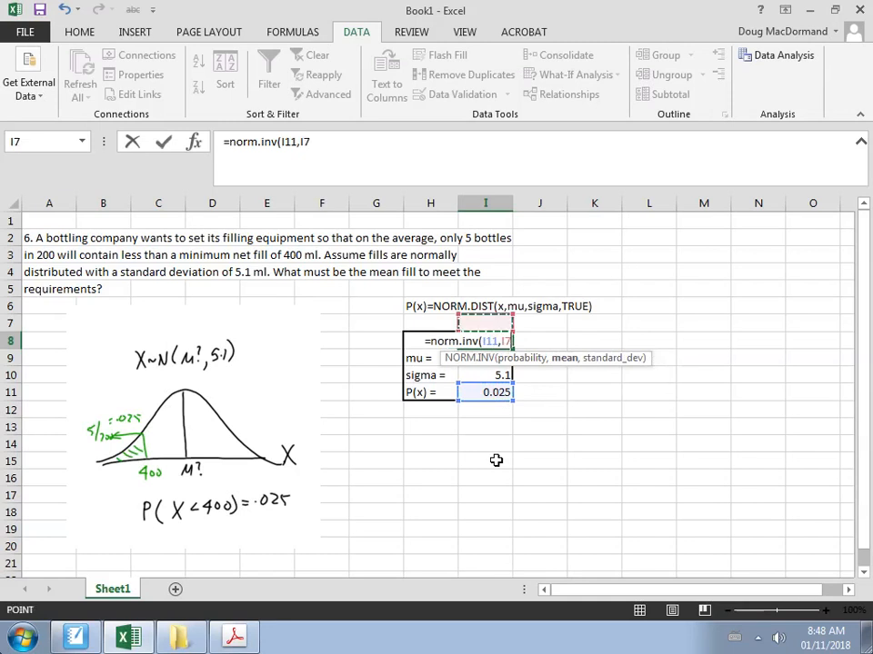
key(Down)
key(Down)
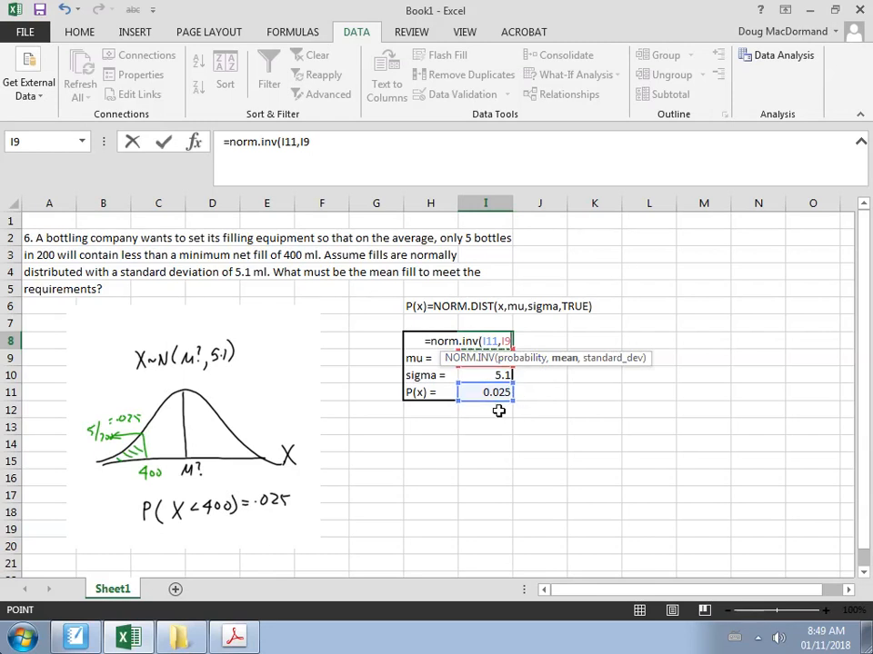
text(,)
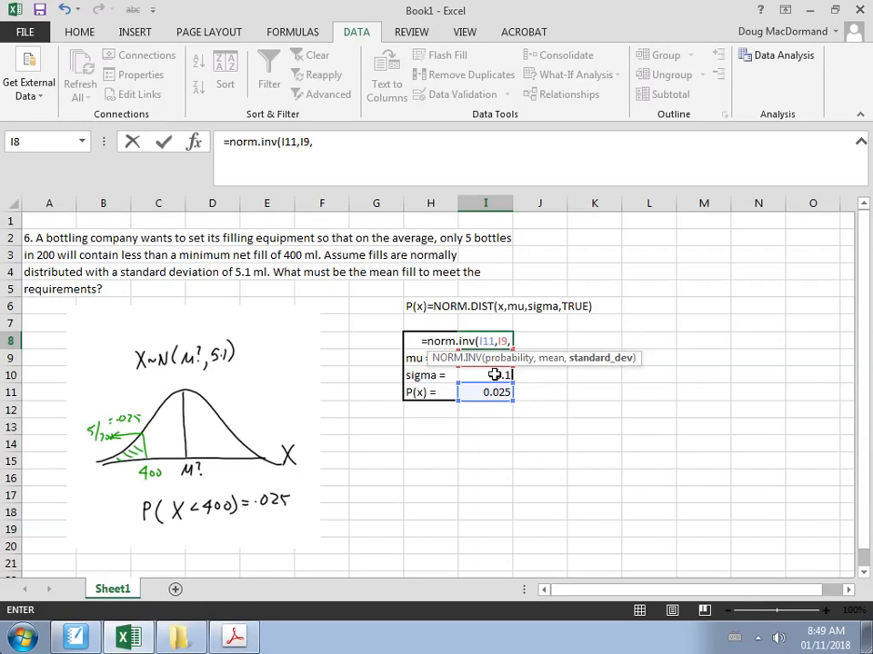
click(494, 374)
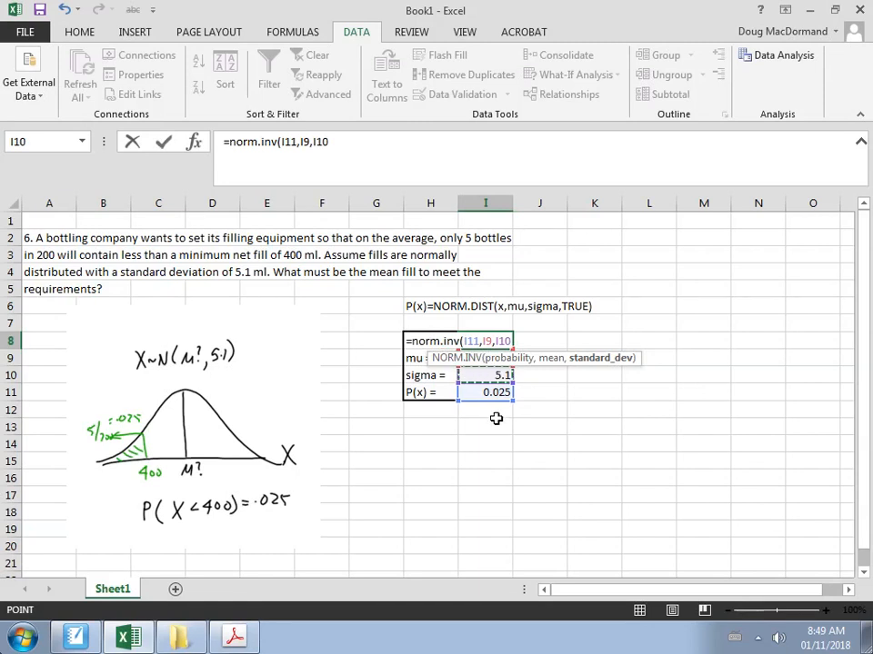
text())
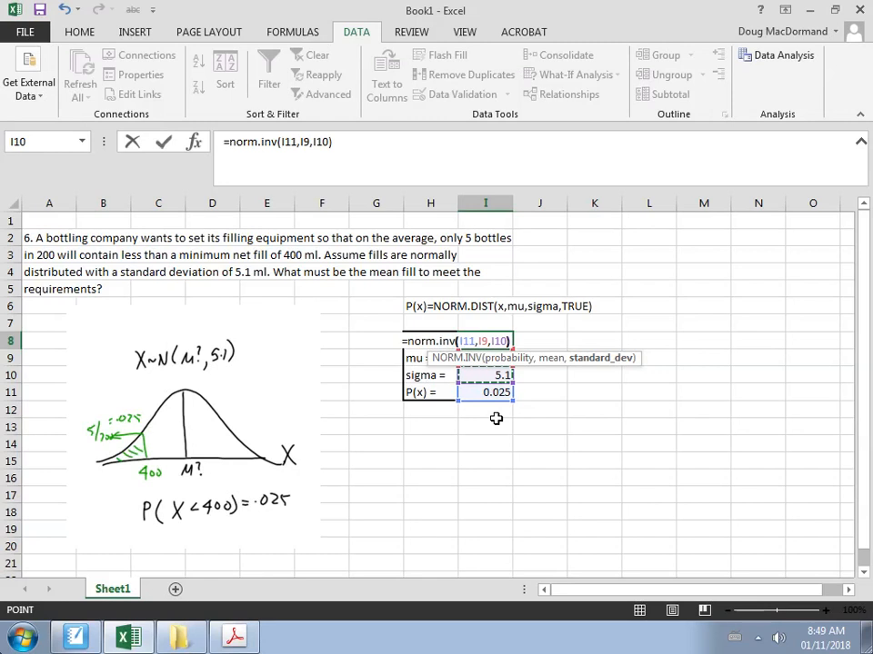
key(Return)
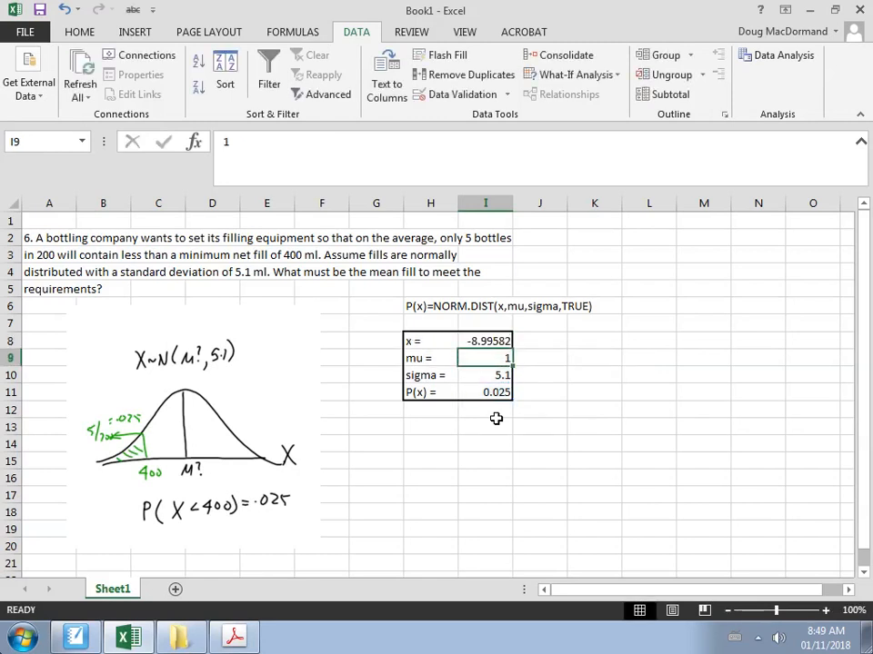
- Copy the x formula into J8 and make it plain text with a leading apostrophe: =NORM.INV(I11,I9,I10)
key(Up)
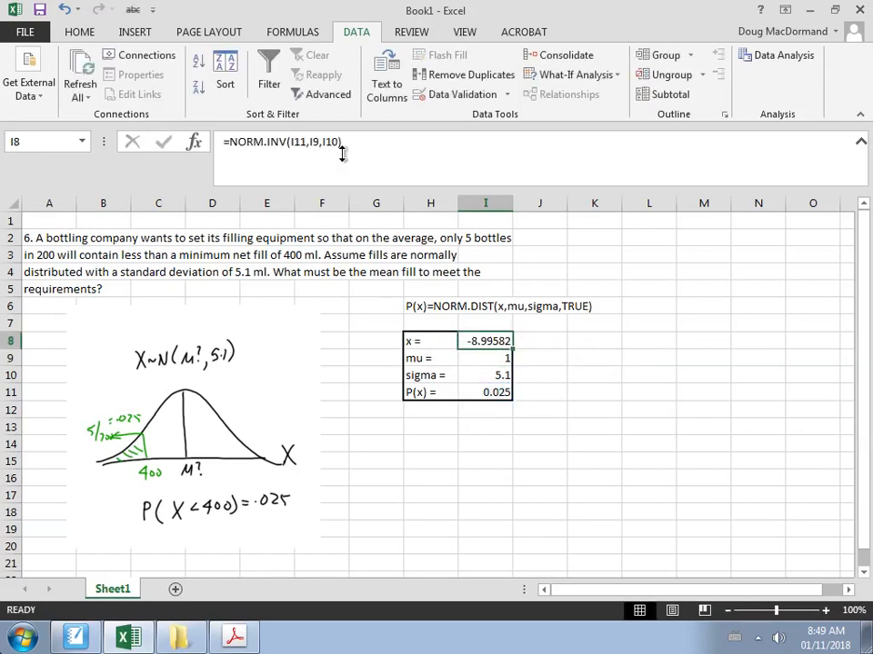
drag(344, 141, 207, 151)
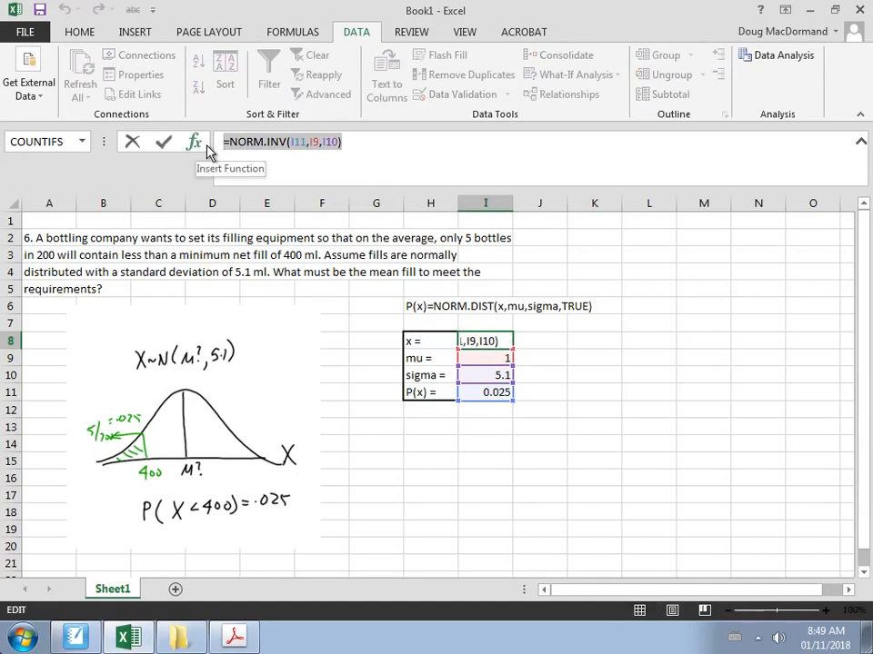
key(Escape)
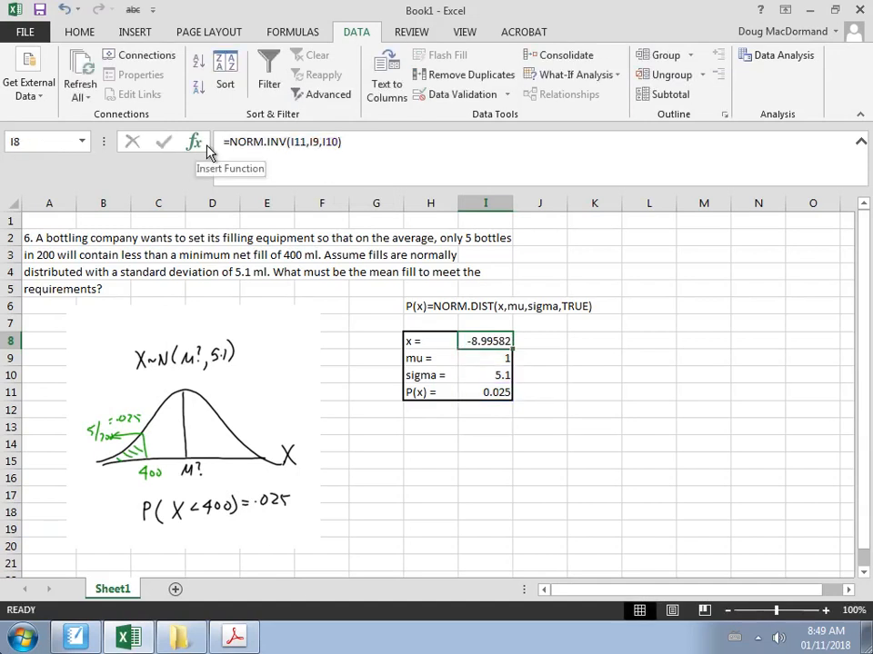
click(537, 350)
key(ctrl+v)
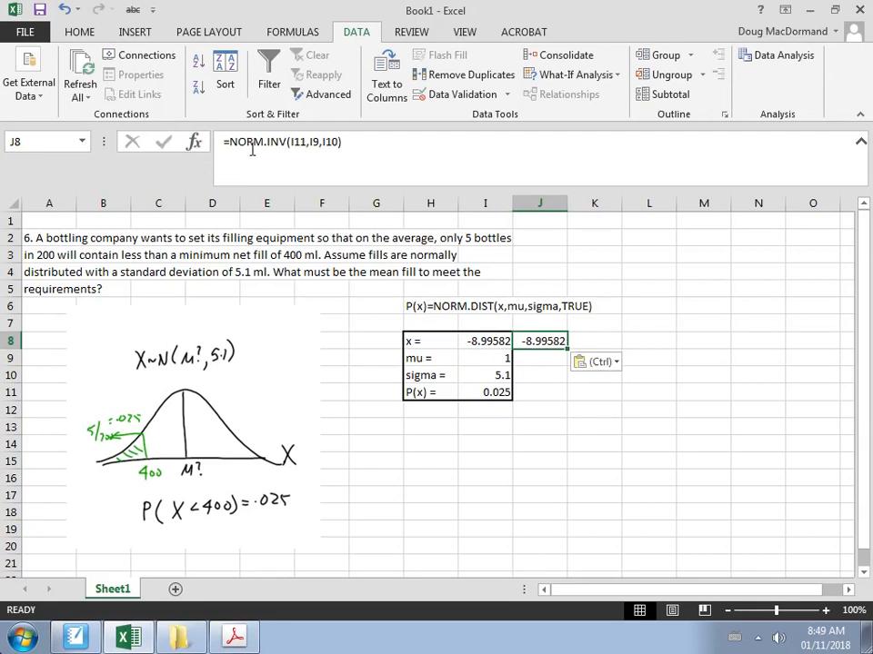
click(220, 140)
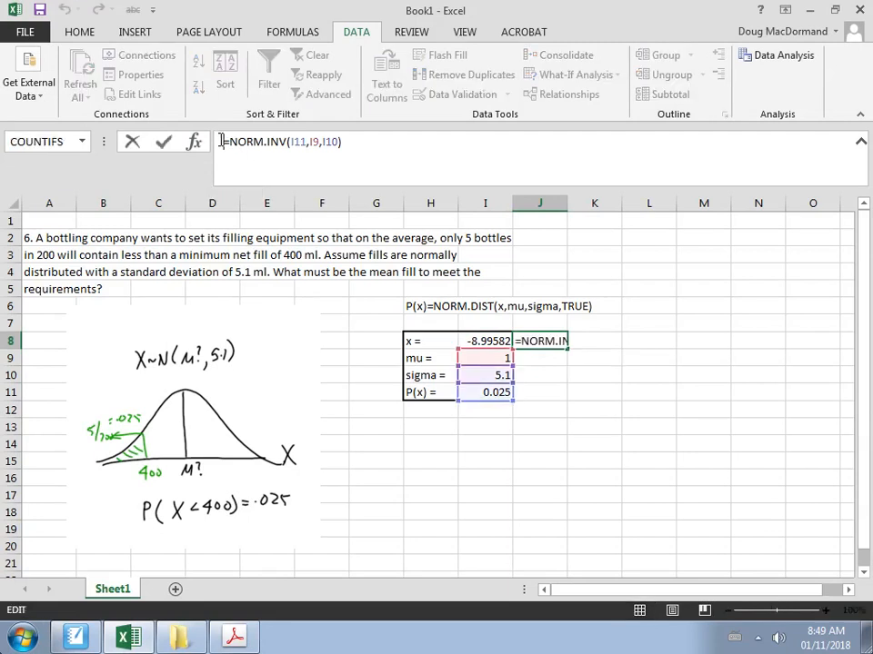
text(')
key(Return)
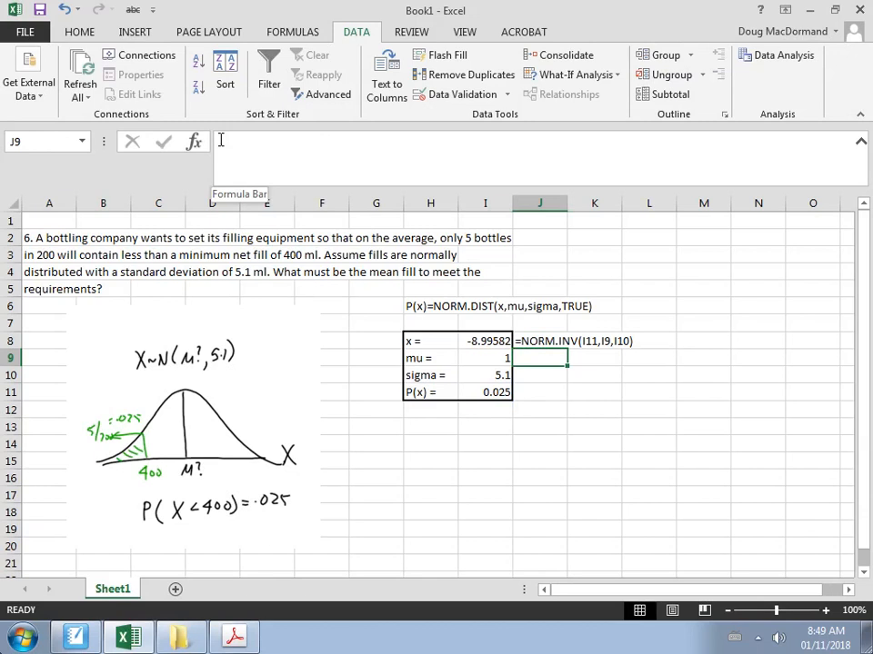
key(Down)
key(Down)
key(Down)
key(Down)
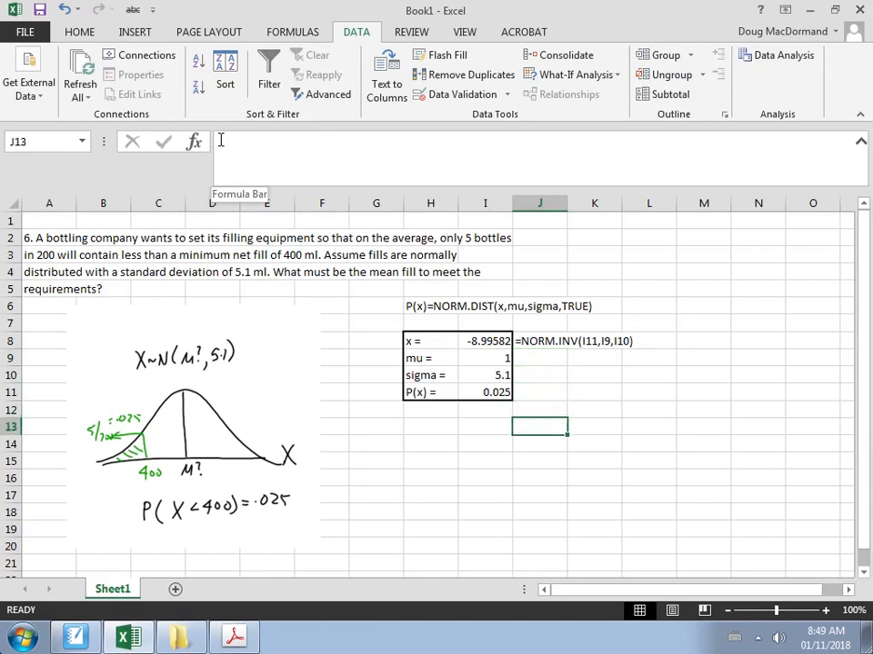
key(Down)
key(Left)
key(Left)
key(Up)
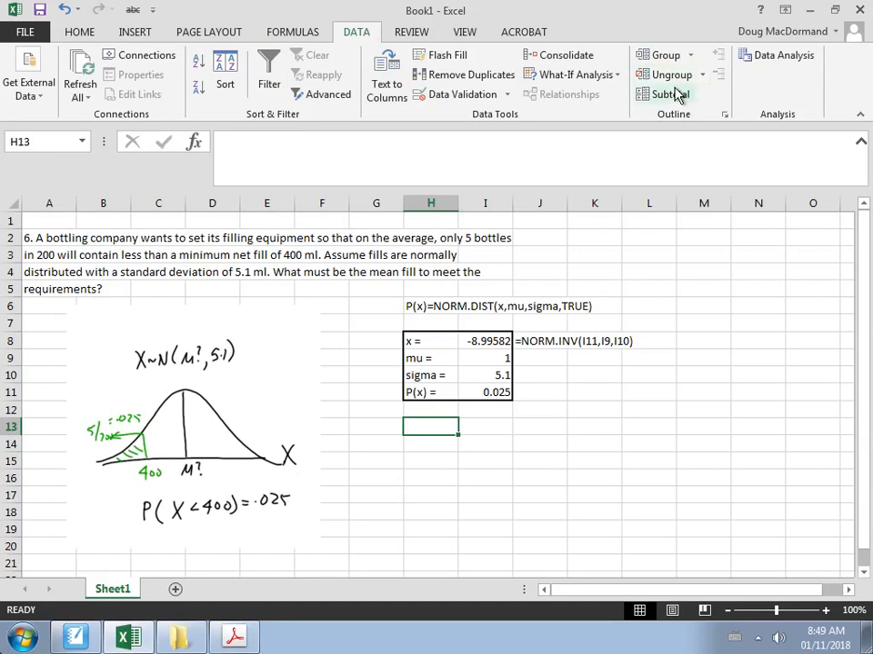
- Start a Goal Seek with the x formula cell I8 as the cell to set, keeping the dialog clear of the data
click(582, 80)
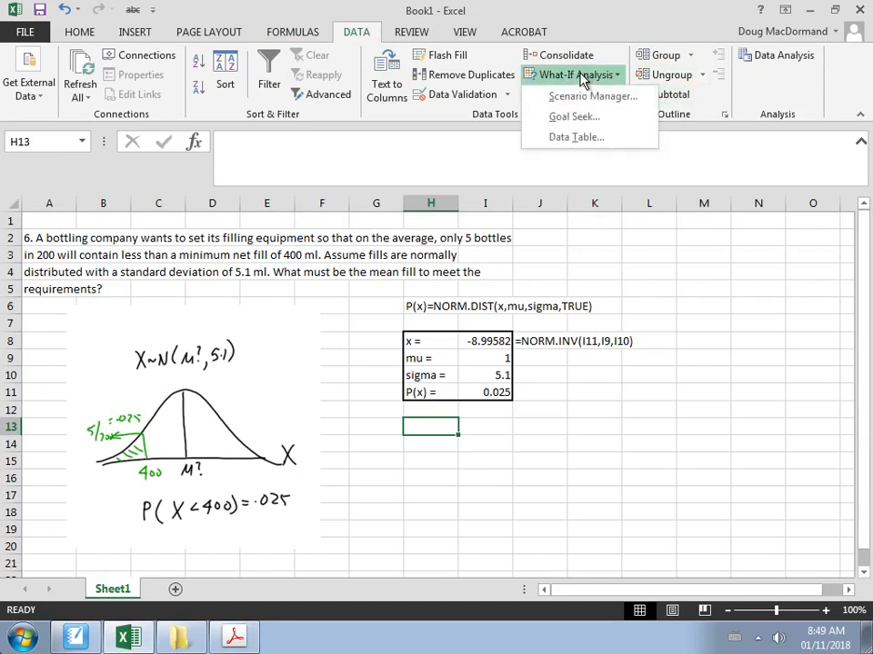
click(578, 121)
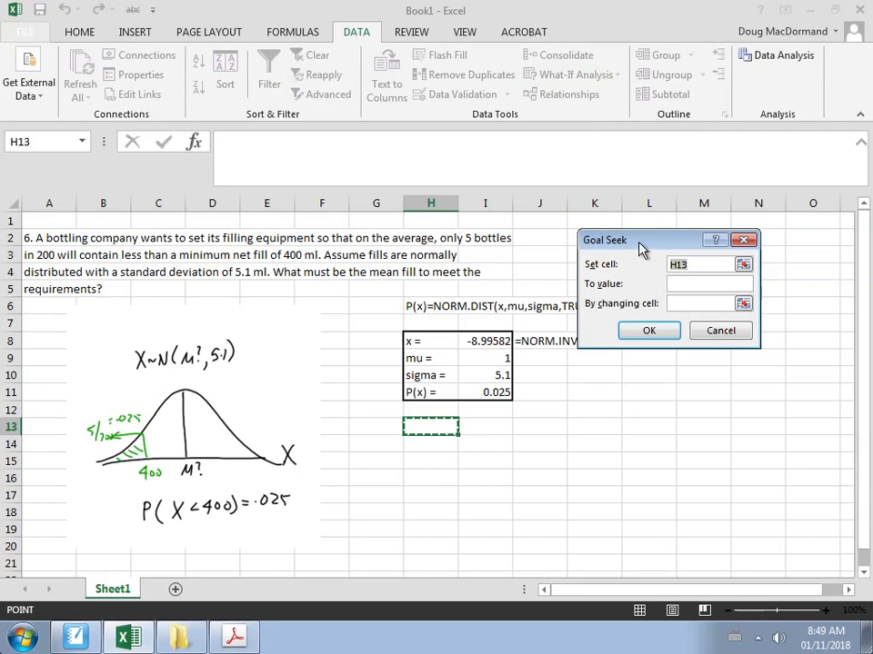
drag(641, 249, 625, 378)
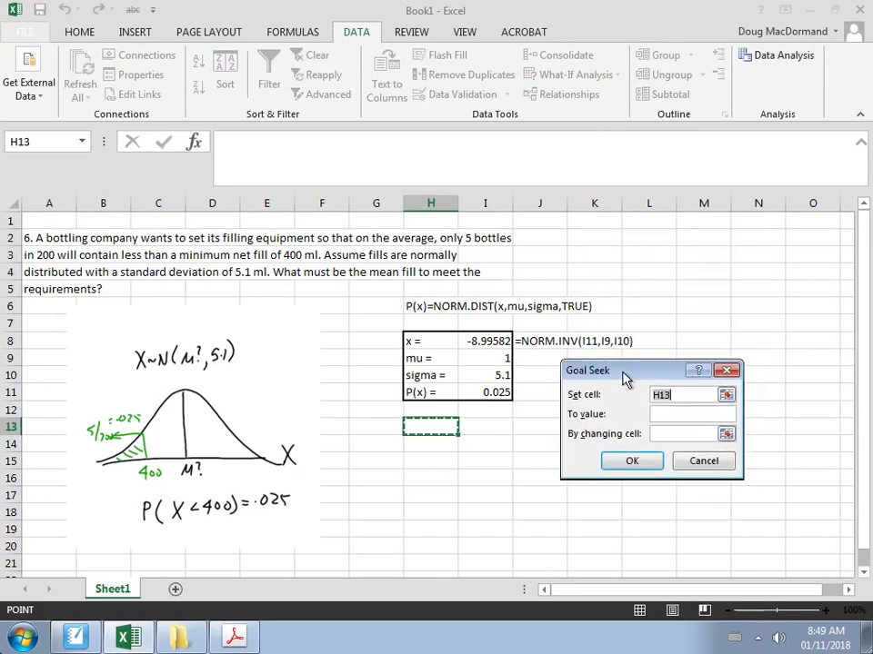
click(483, 344)
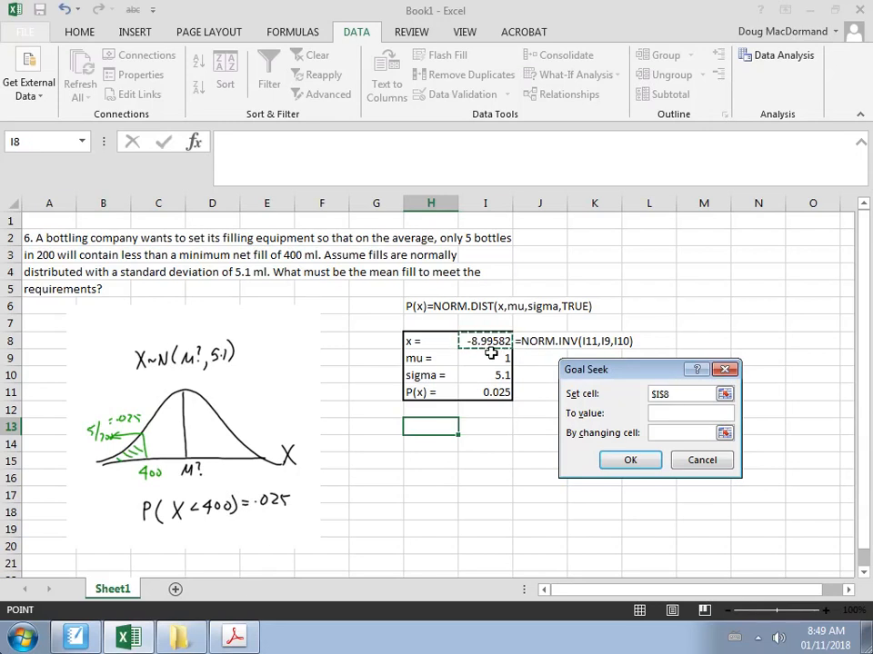
- Set the Goal Seek target value to 400 by changing the mu cell I9, and run it
click(674, 413)
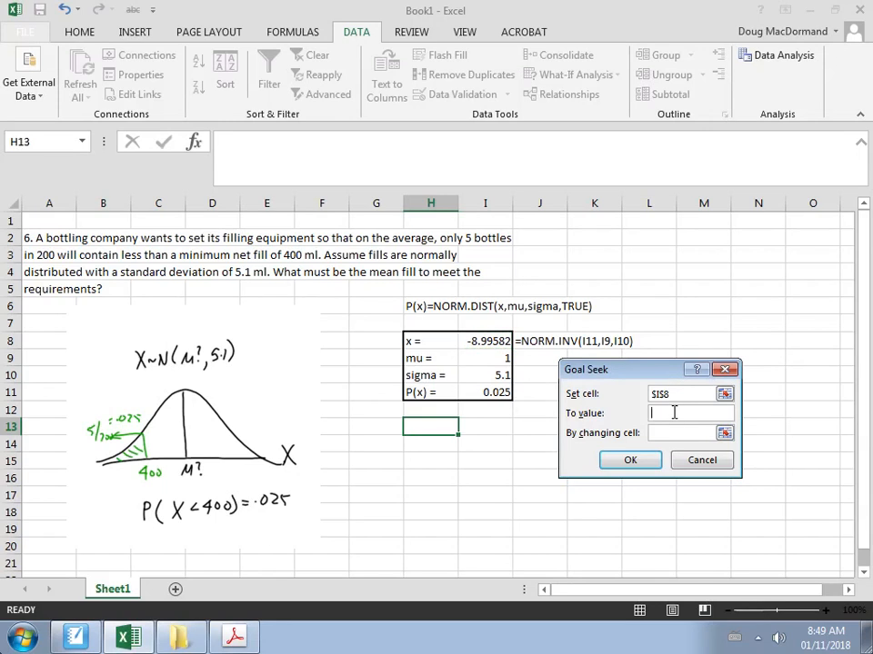
text(400)
click(669, 434)
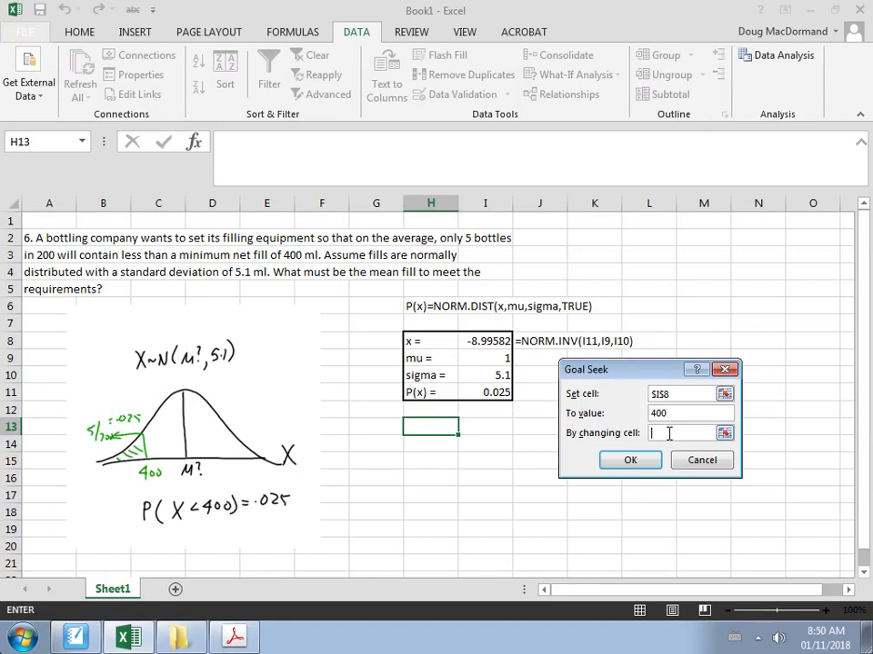
click(502, 363)
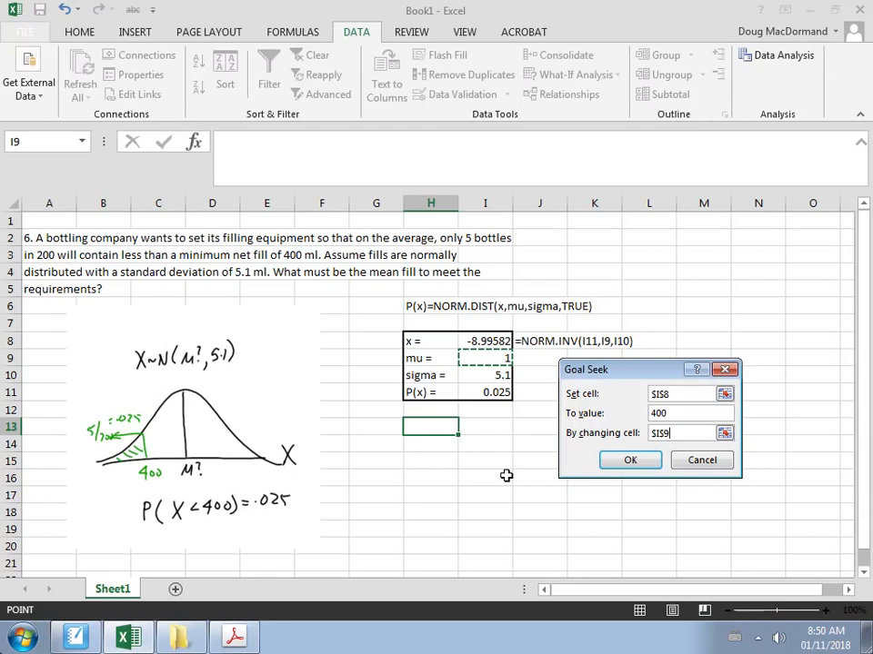
click(637, 462)
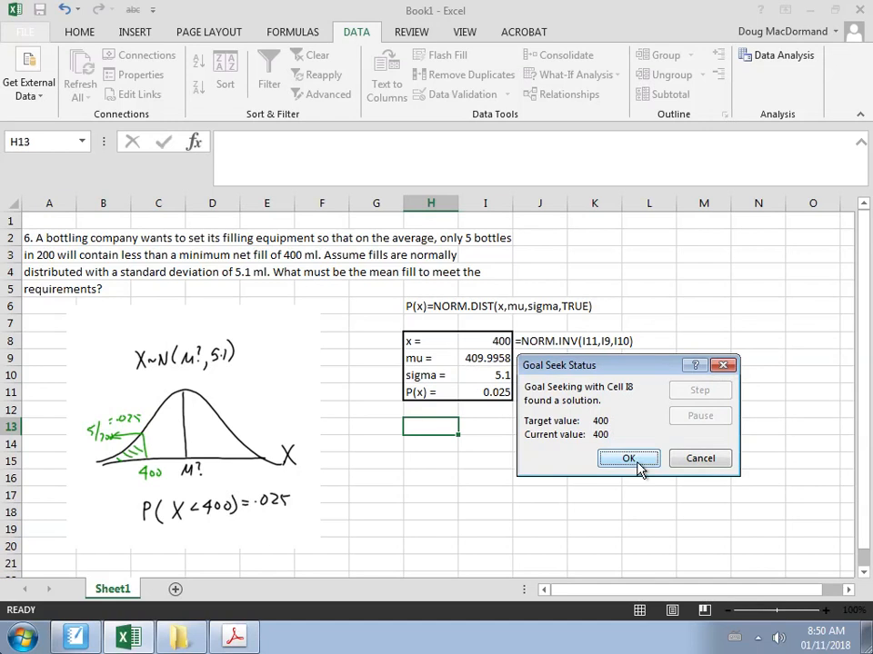